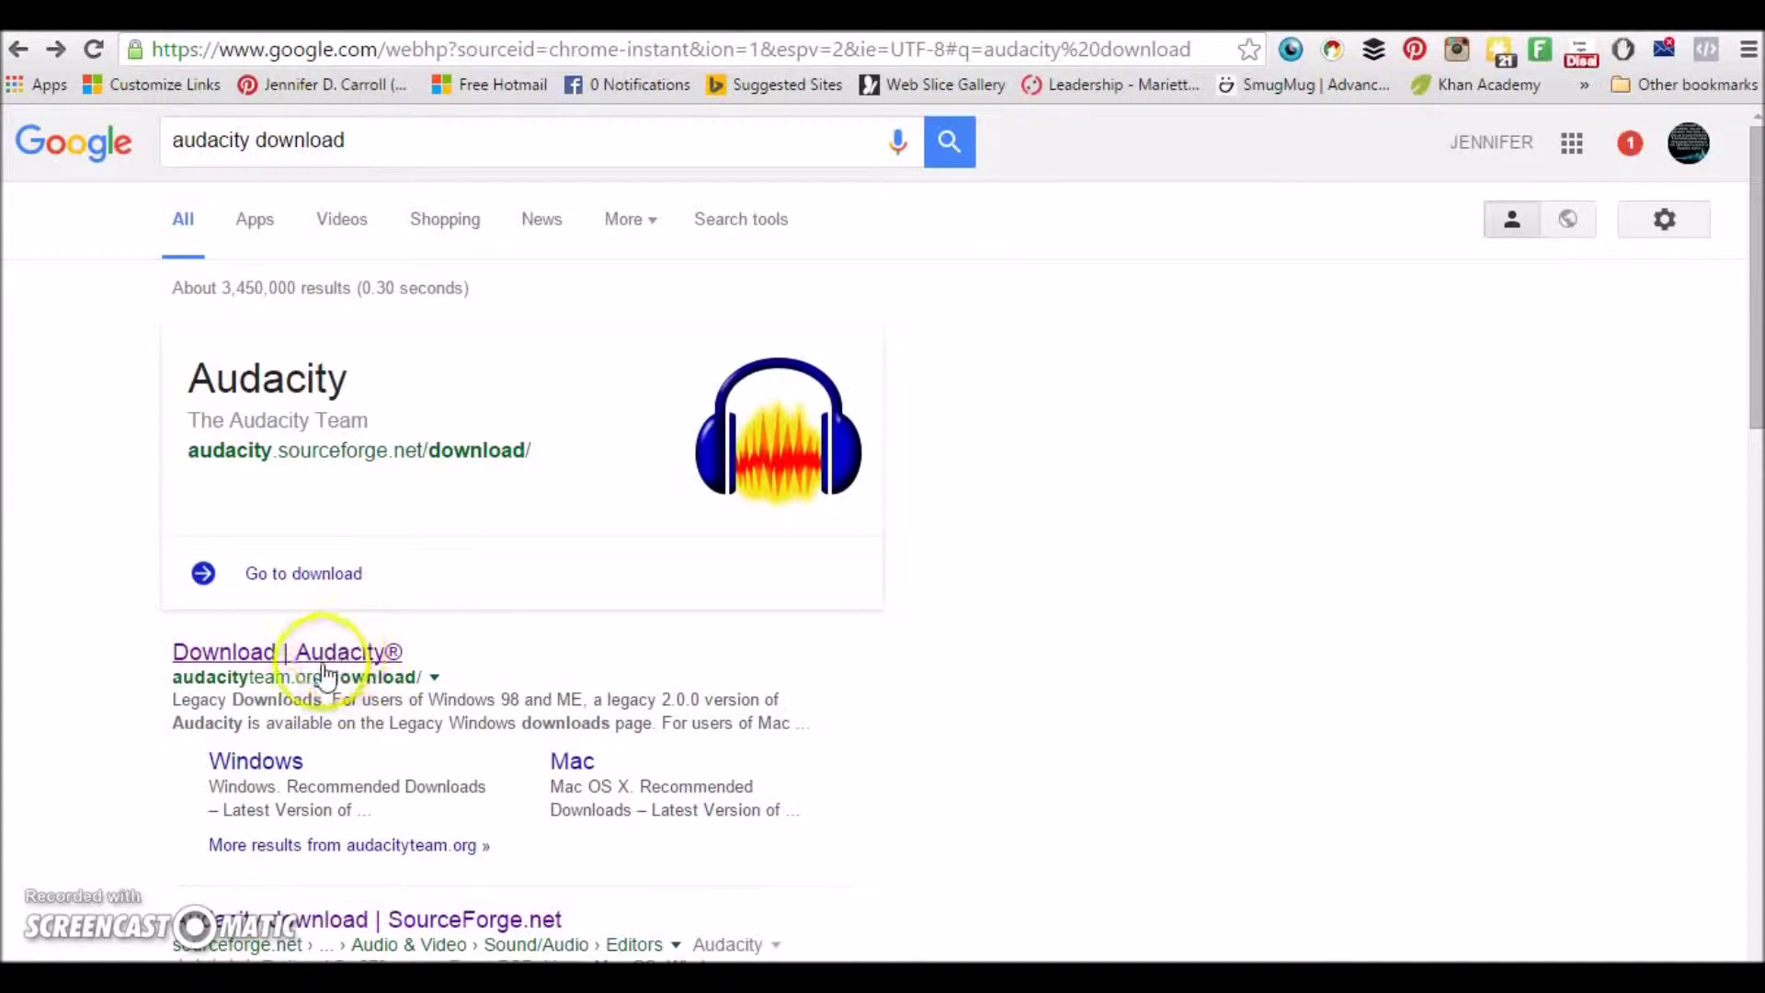
- Open the official 'Download | Audacity®' result from the 'audacity download' Google search
left_click(258, 655)
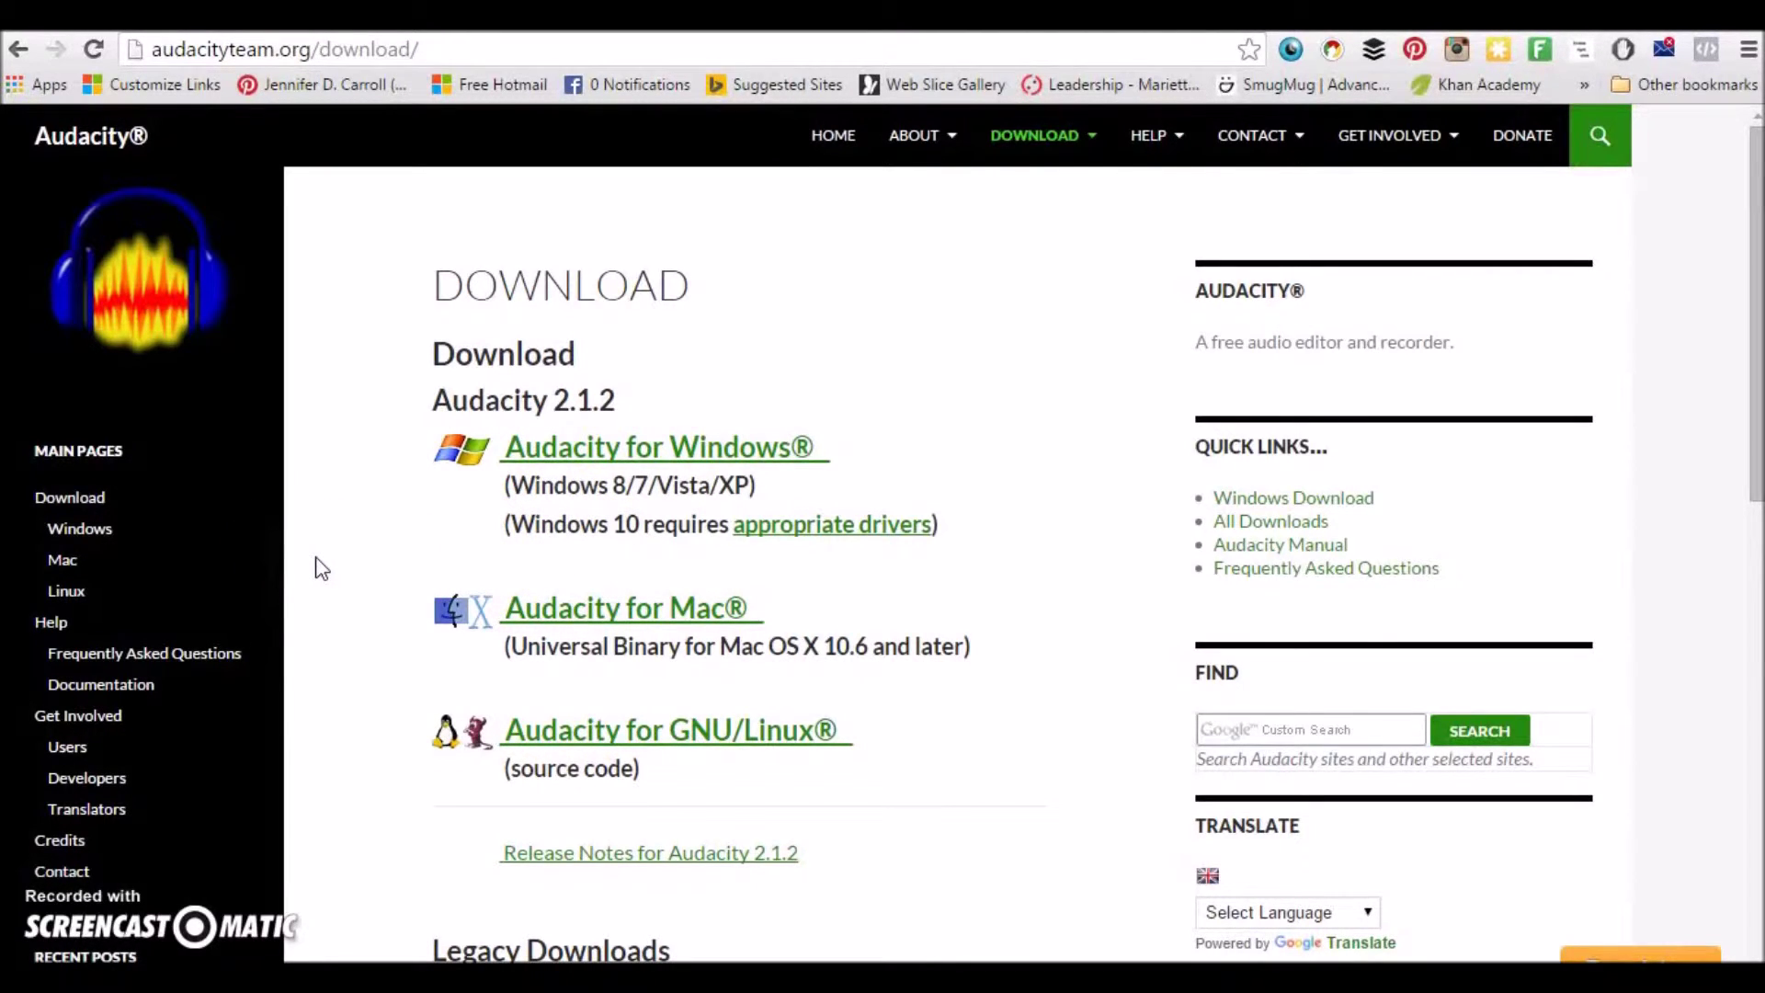
- Scroll through the Audacity 2.1.2 download page and open the Windows download page
scroll(321, 568, "down", 1)
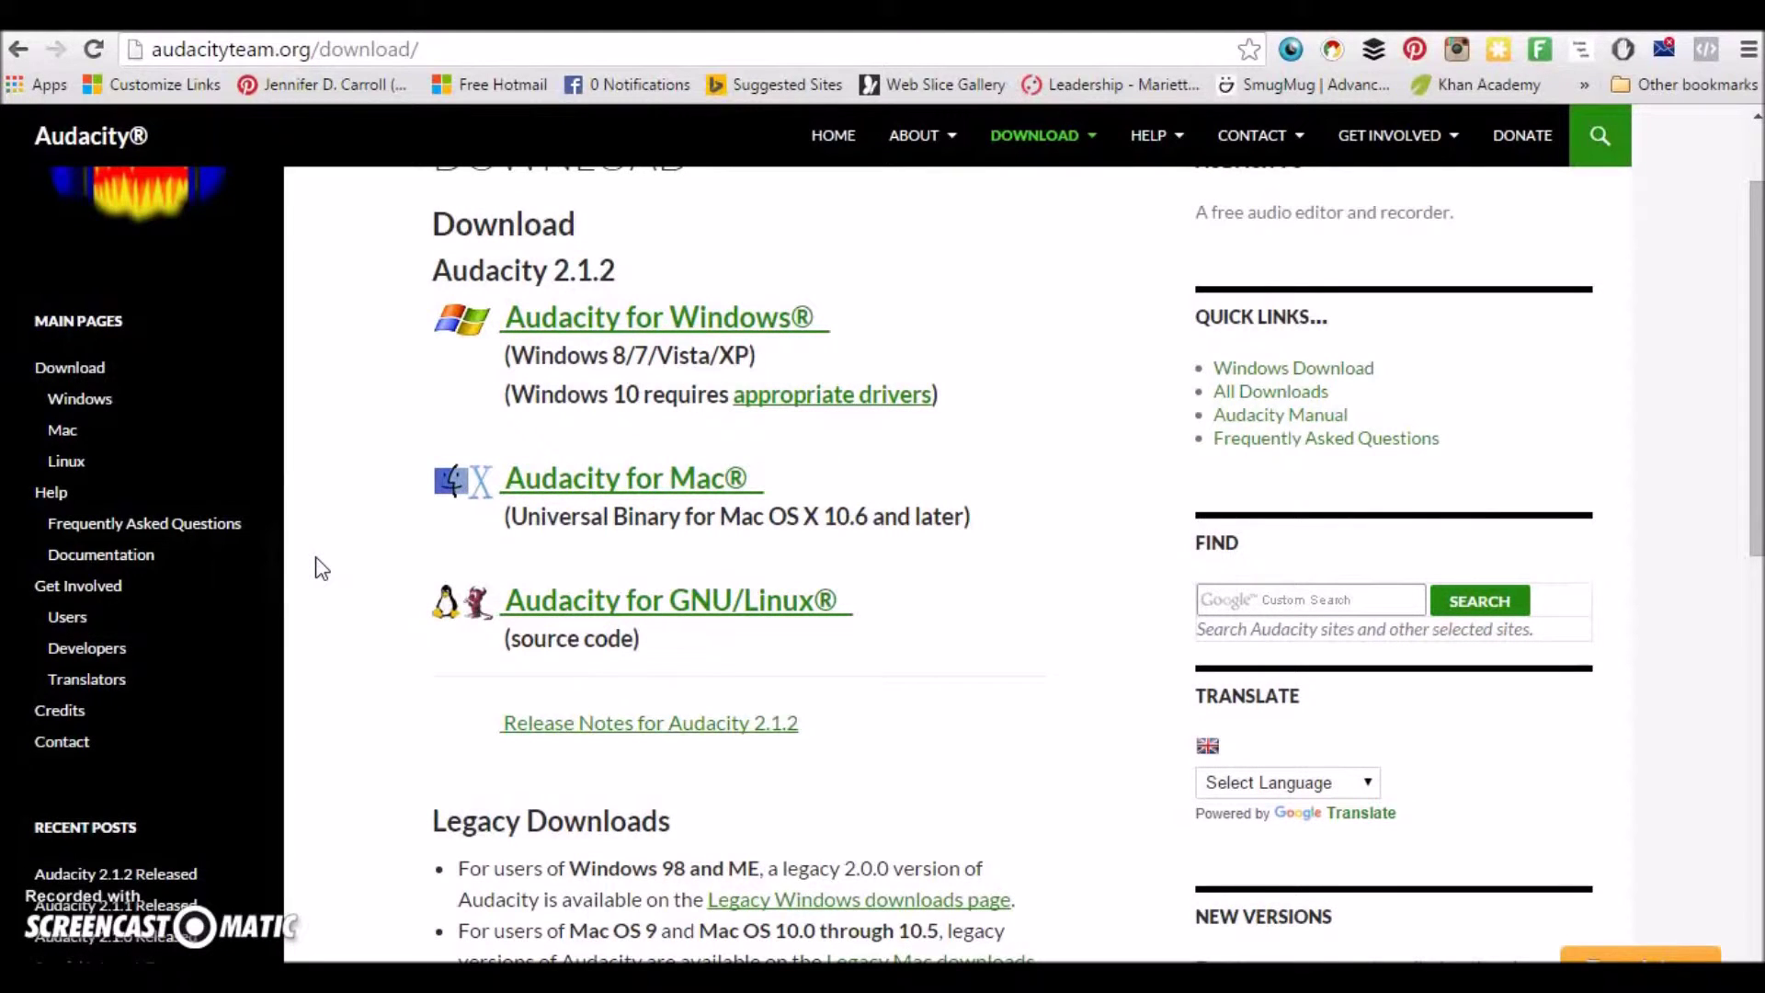
left_click(323, 566)
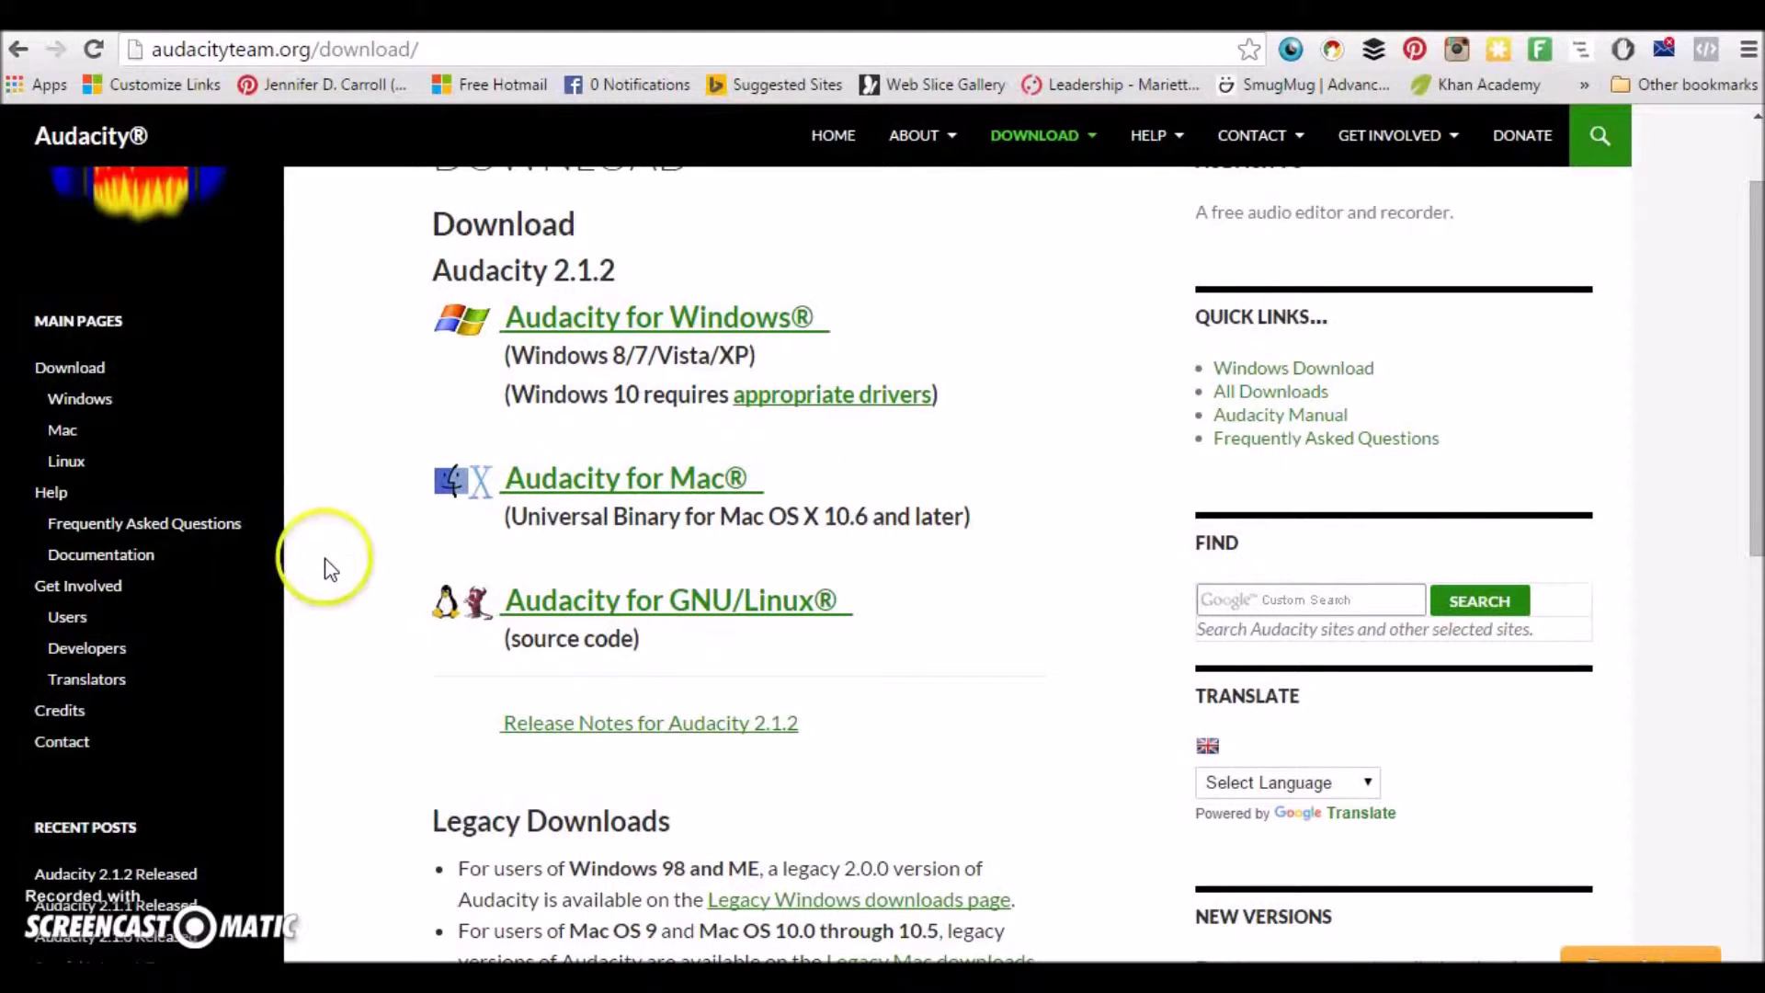
scroll(327, 570, "down", 1)
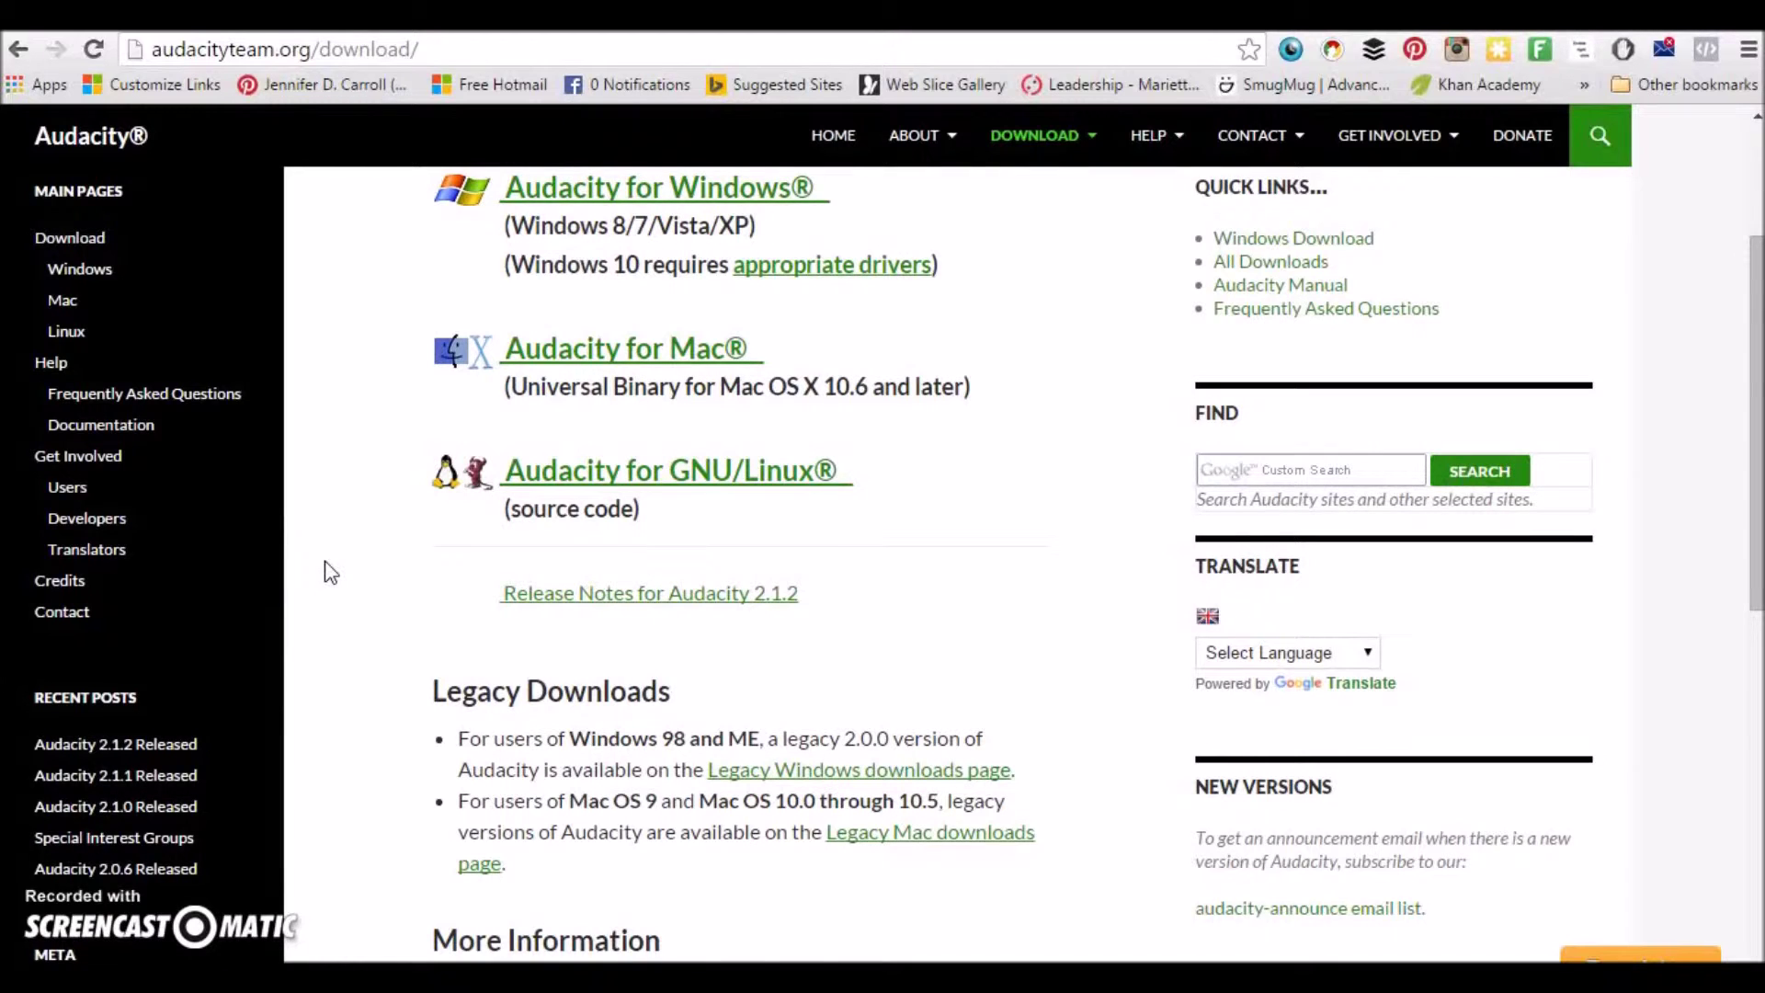
scroll(329, 572, "down", 1)
scroll(331, 572, "down", 1)
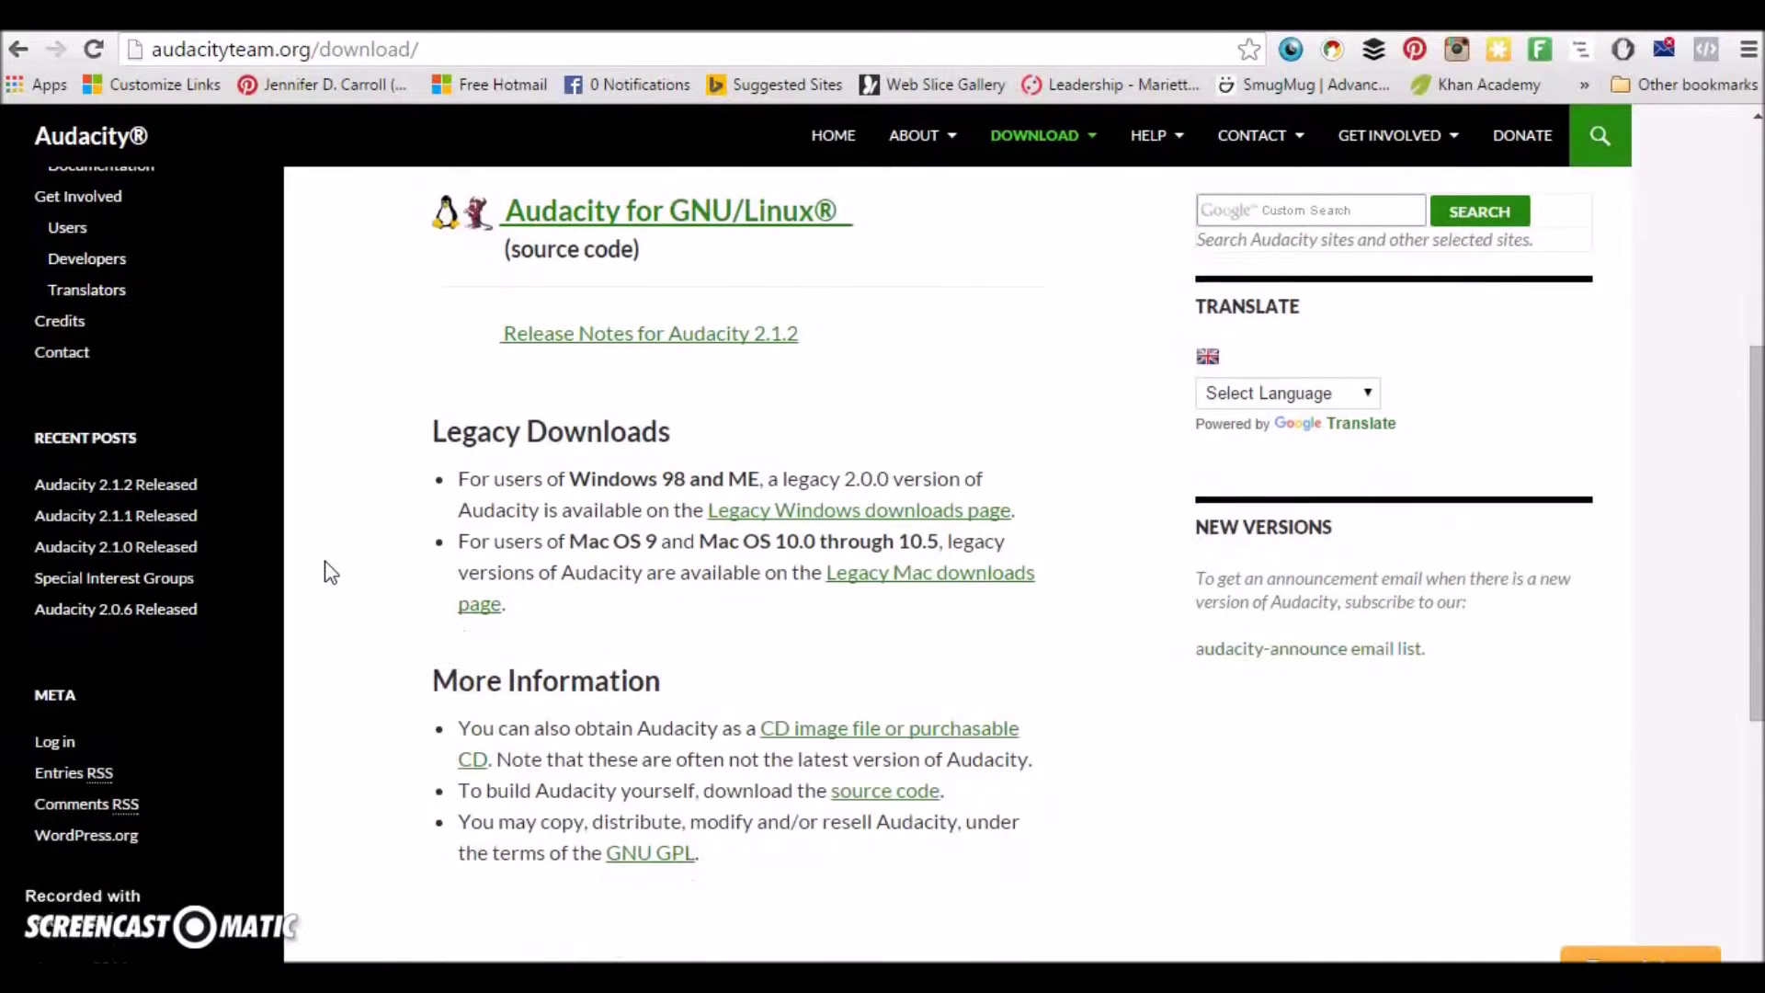
scroll(329, 572, "down", 3)
scroll(329, 572, "up", 4)
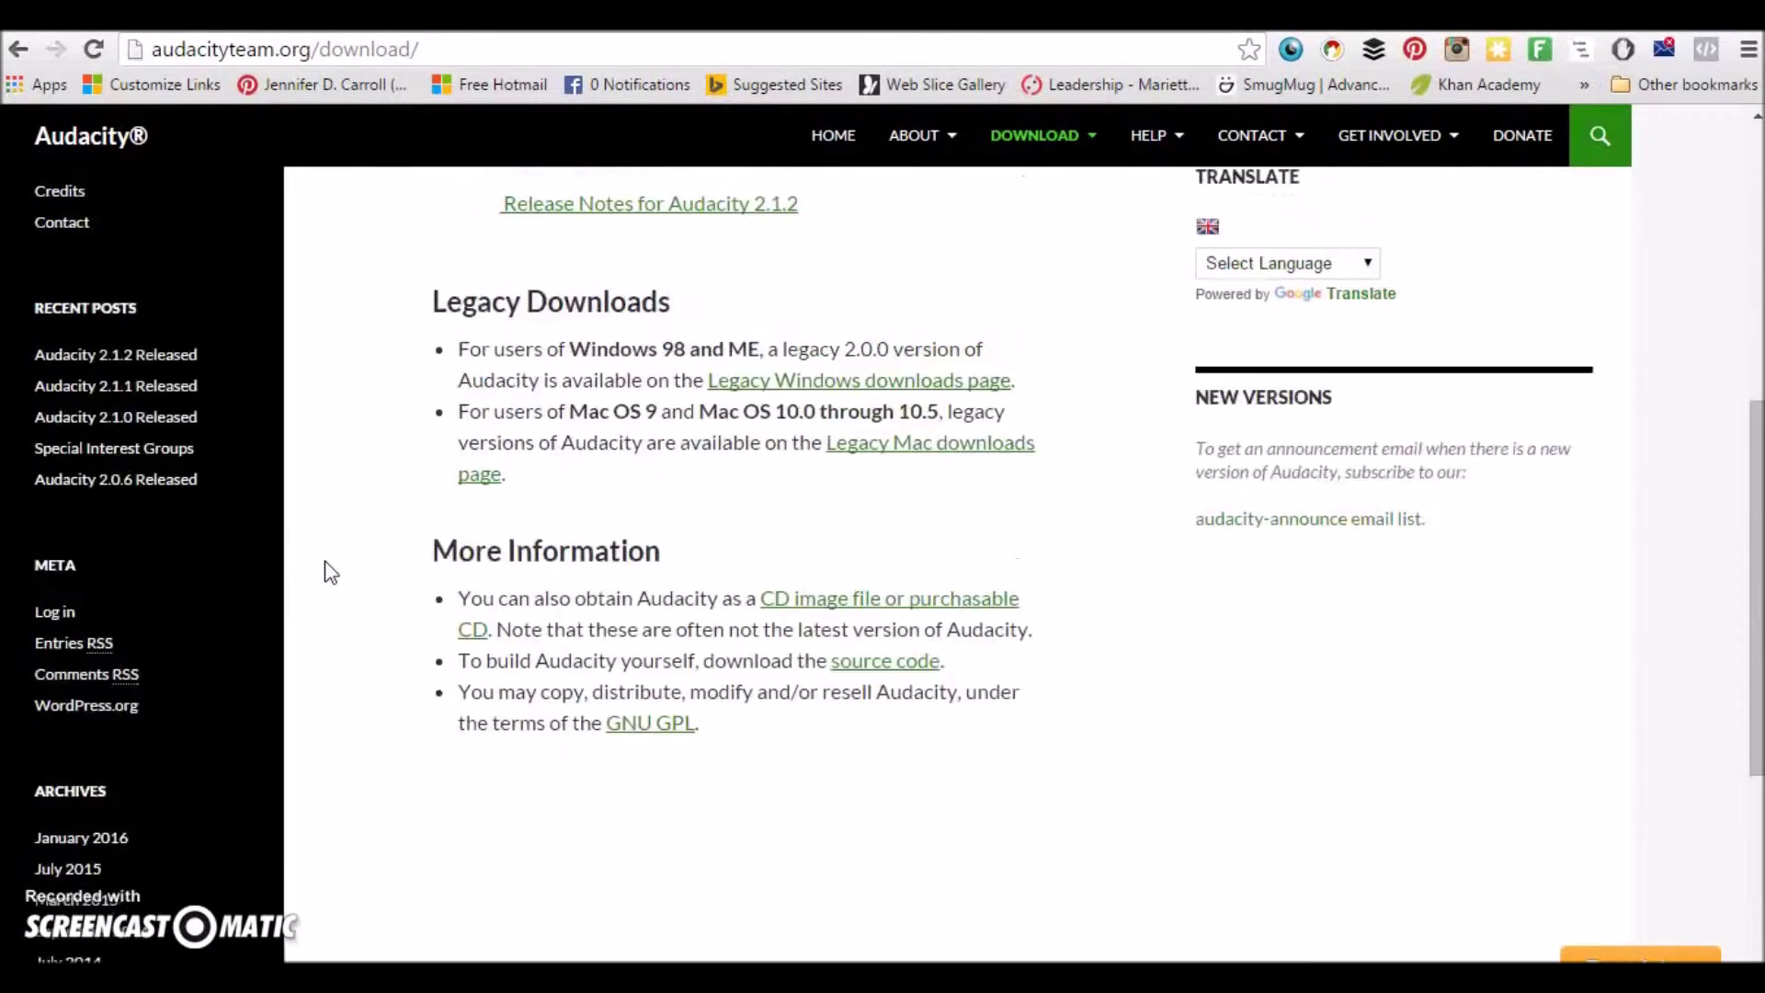
scroll(325, 570, "up", 3)
scroll(598, 414, "down", 1)
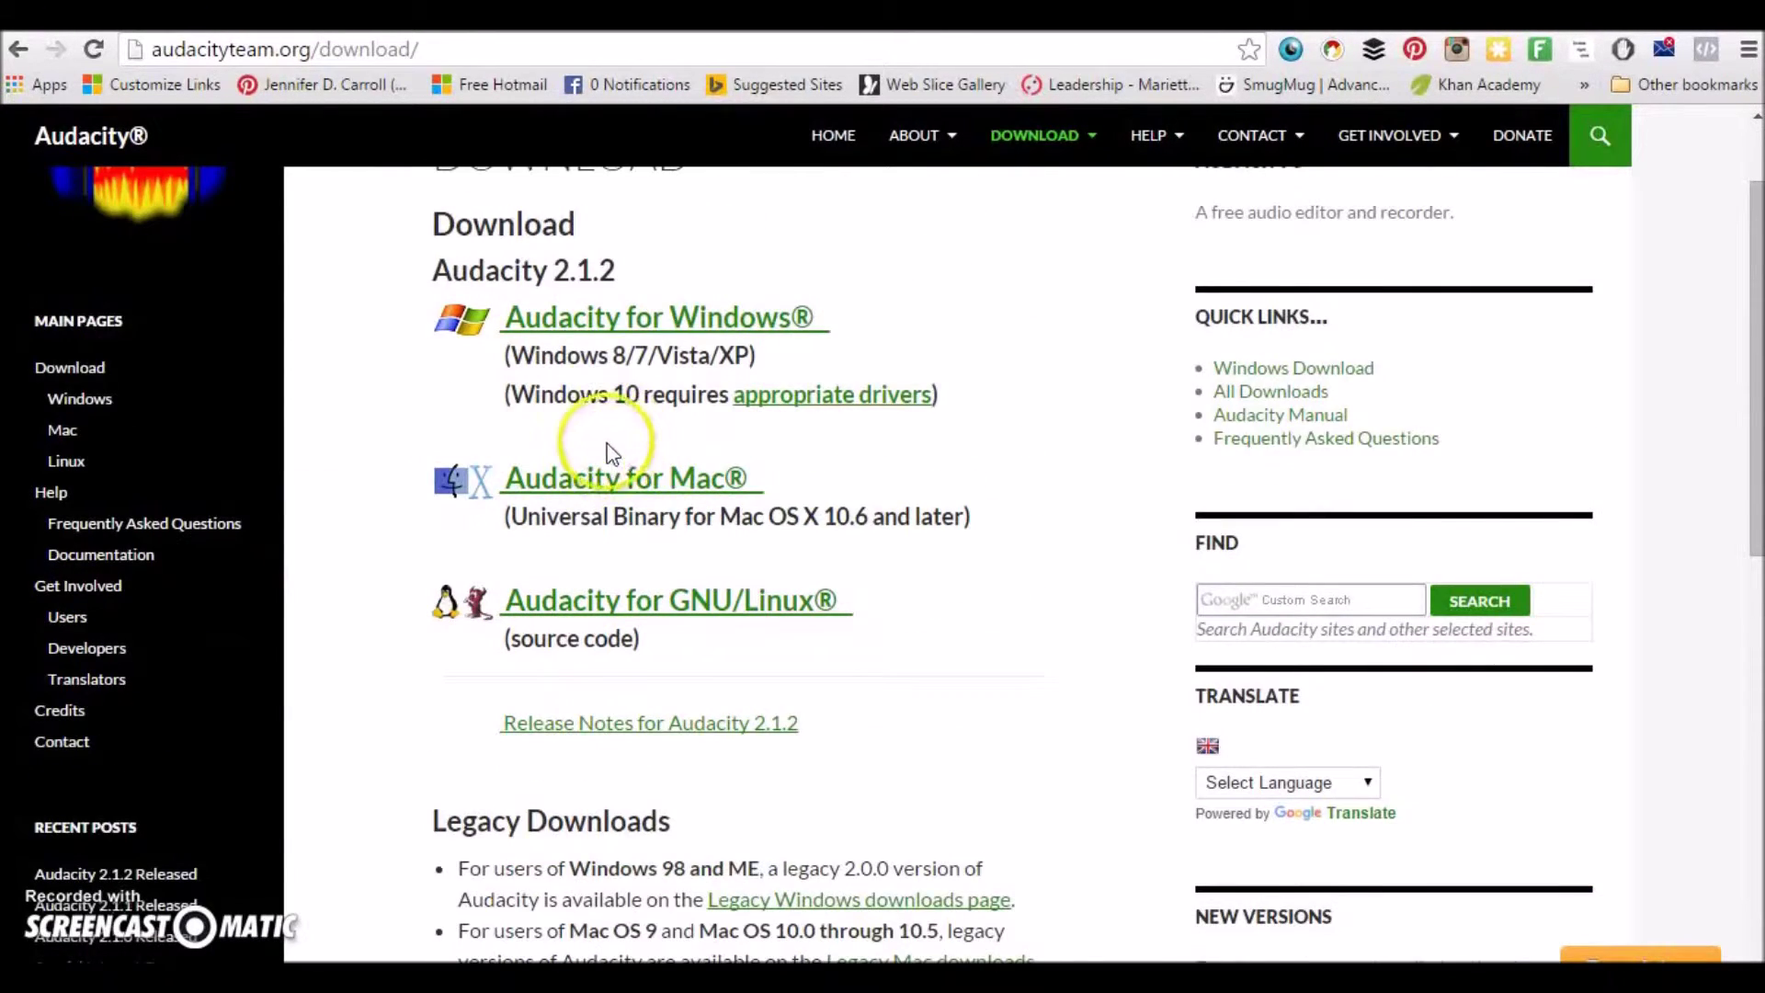
scroll(598, 414, "up", 1)
scroll(460, 432, "down", 1)
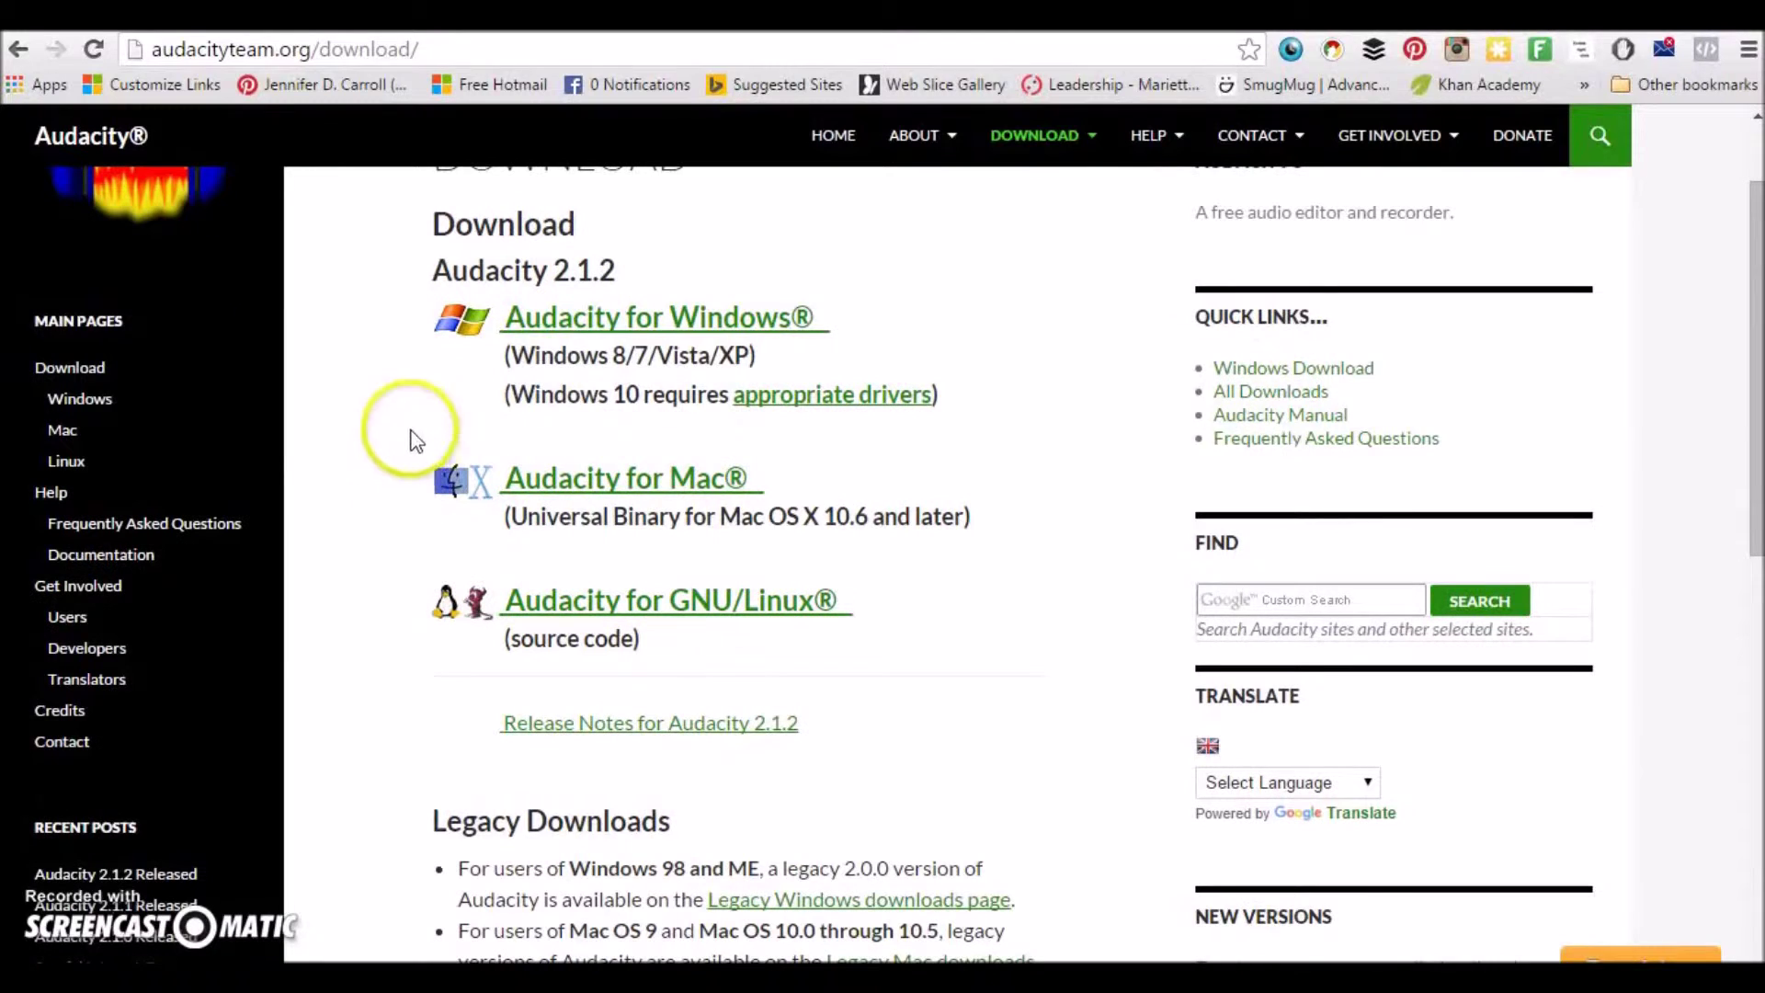
left_click(610, 323)
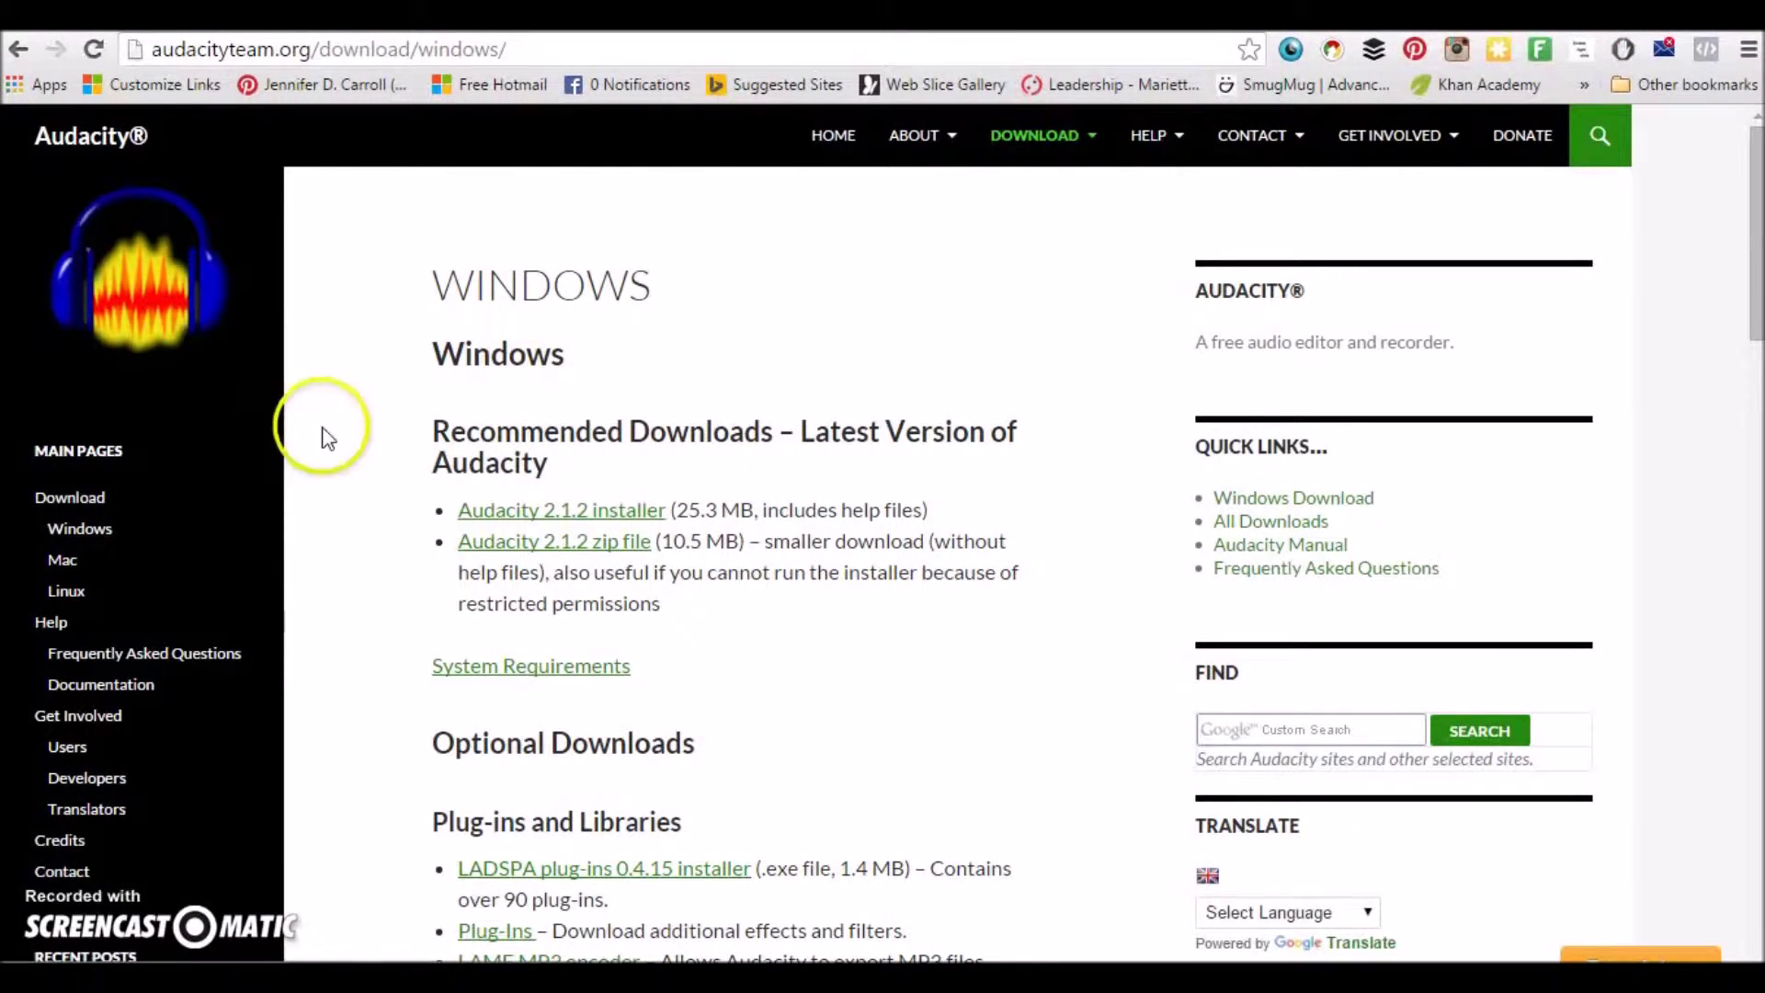
- Scroll the Windows downloads page to the plug-ins list, then switch to the empty Audacity window
scroll(333, 439, "down", 1)
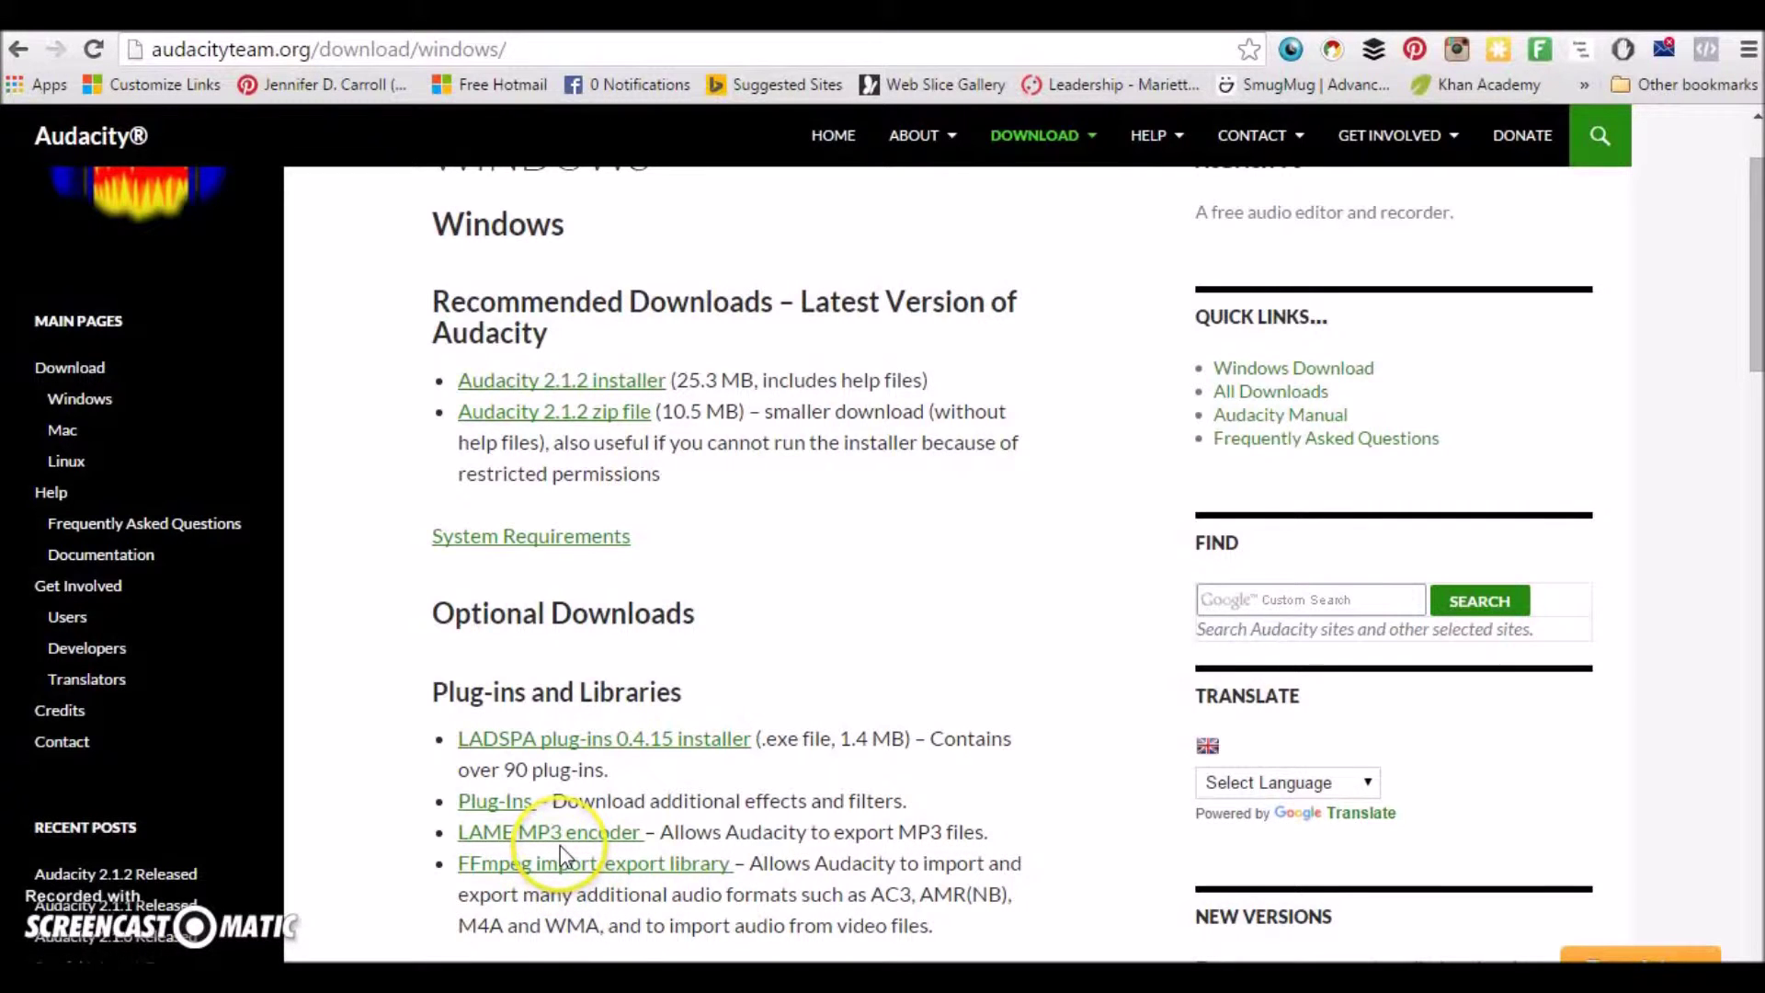
scroll(560, 845, "down", 1)
mouse_move(561, 956)
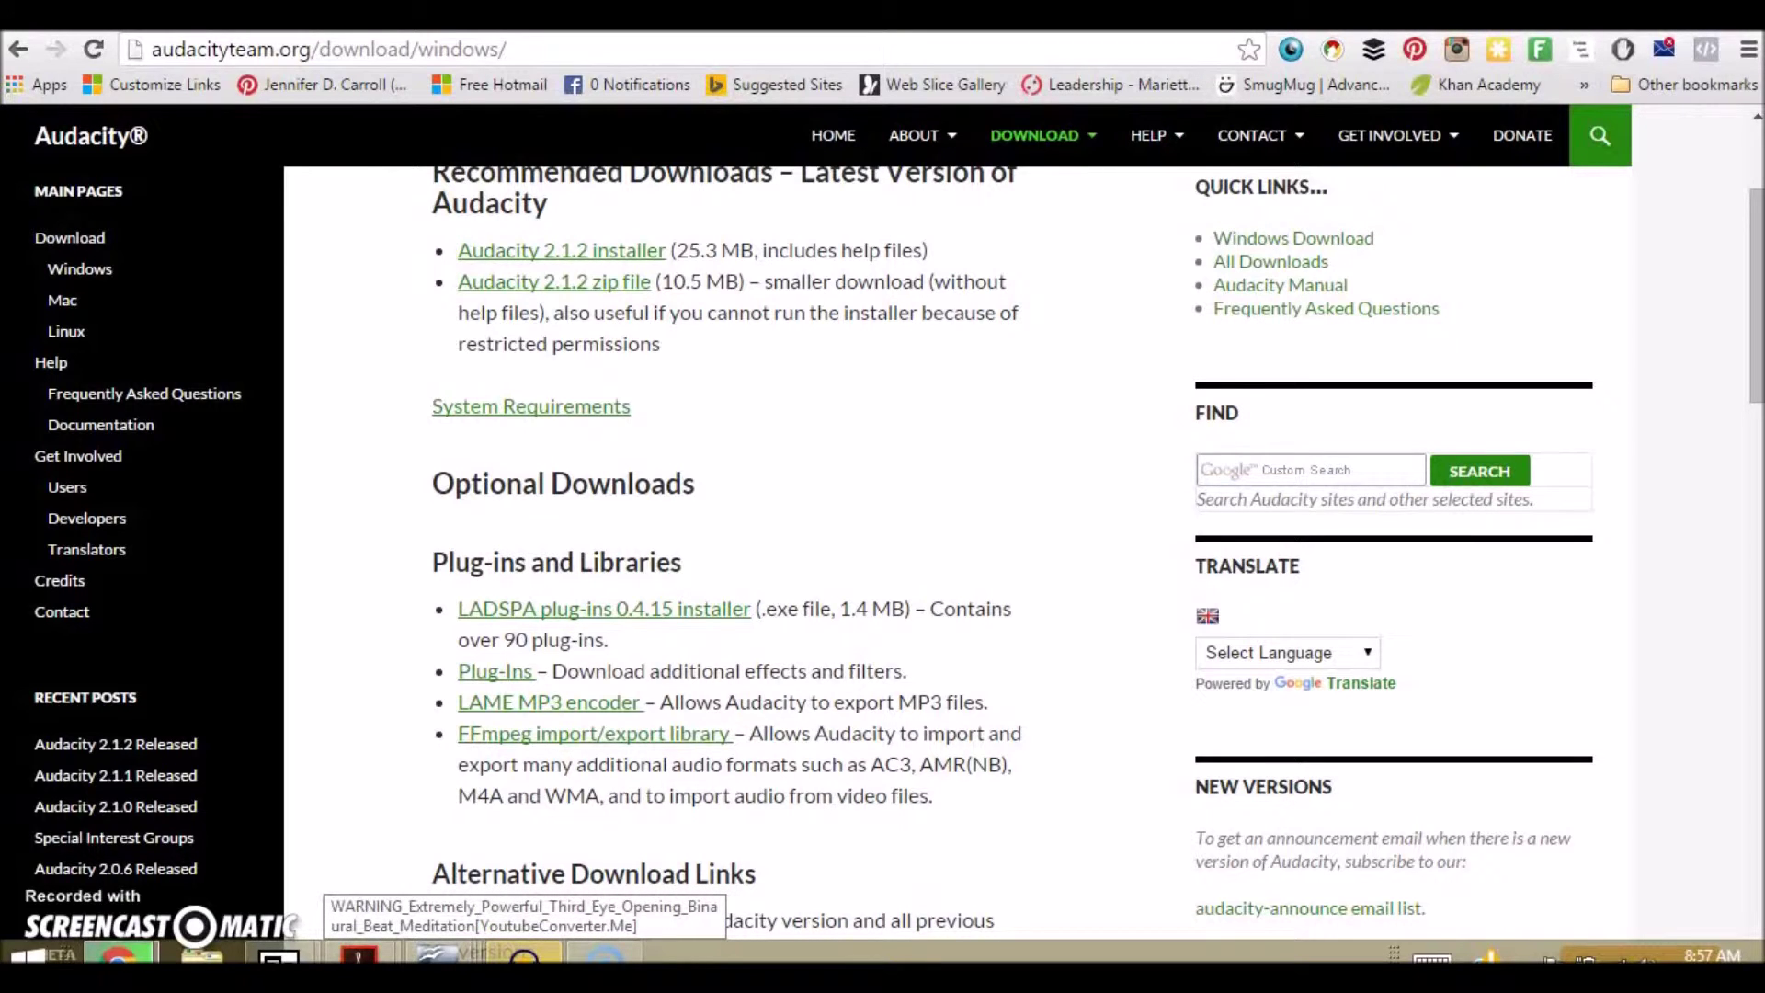
left_click(528, 954)
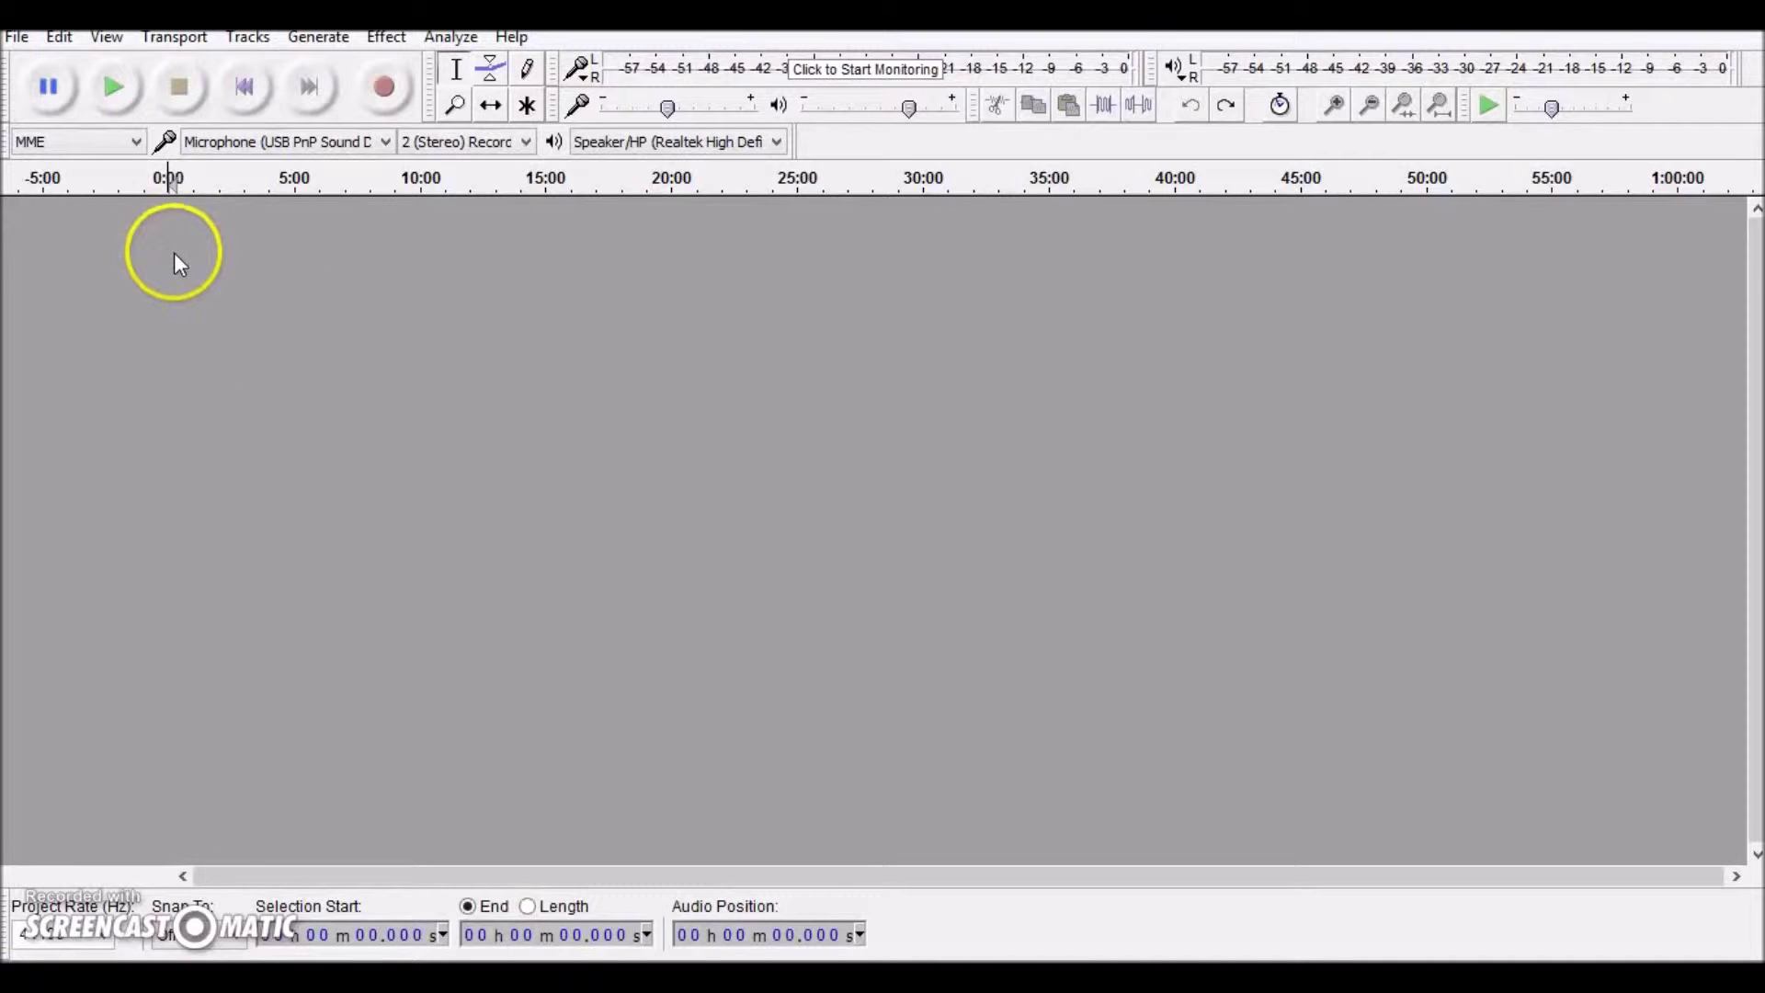
- Import the binaural meditation MP3 from the MANIFESTO folder via File > Import > Audio
left_click(18, 38)
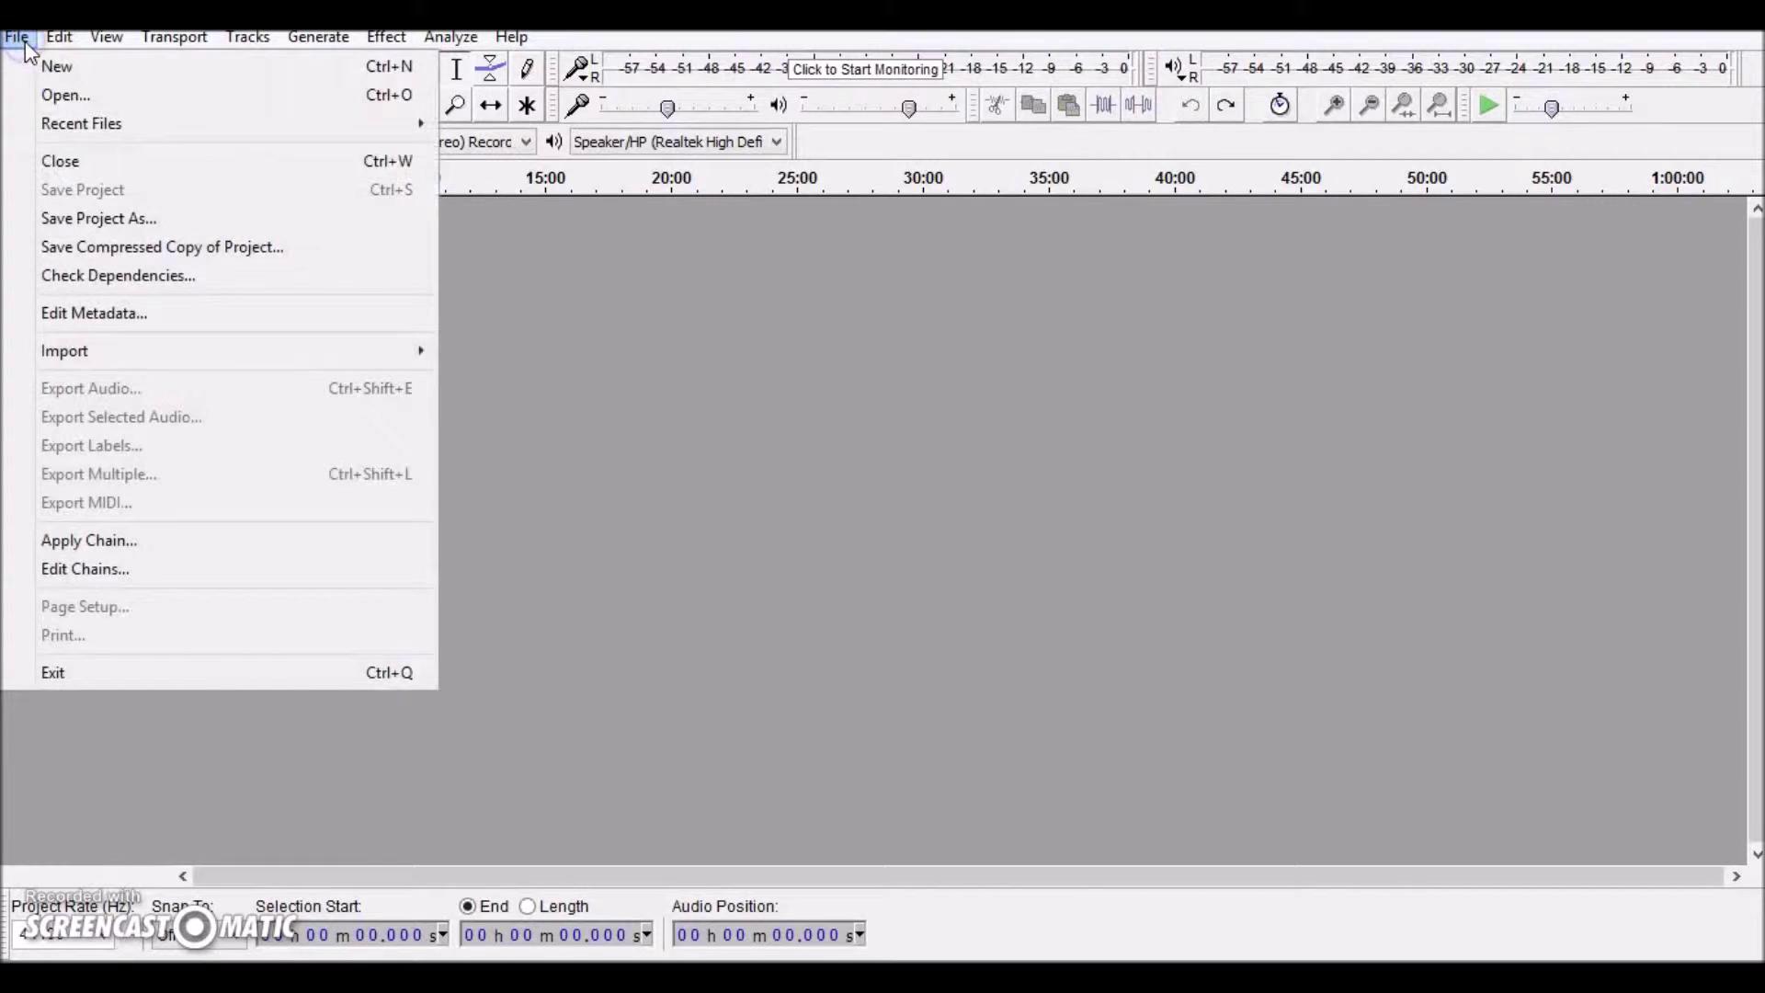
mouse_move(115, 360)
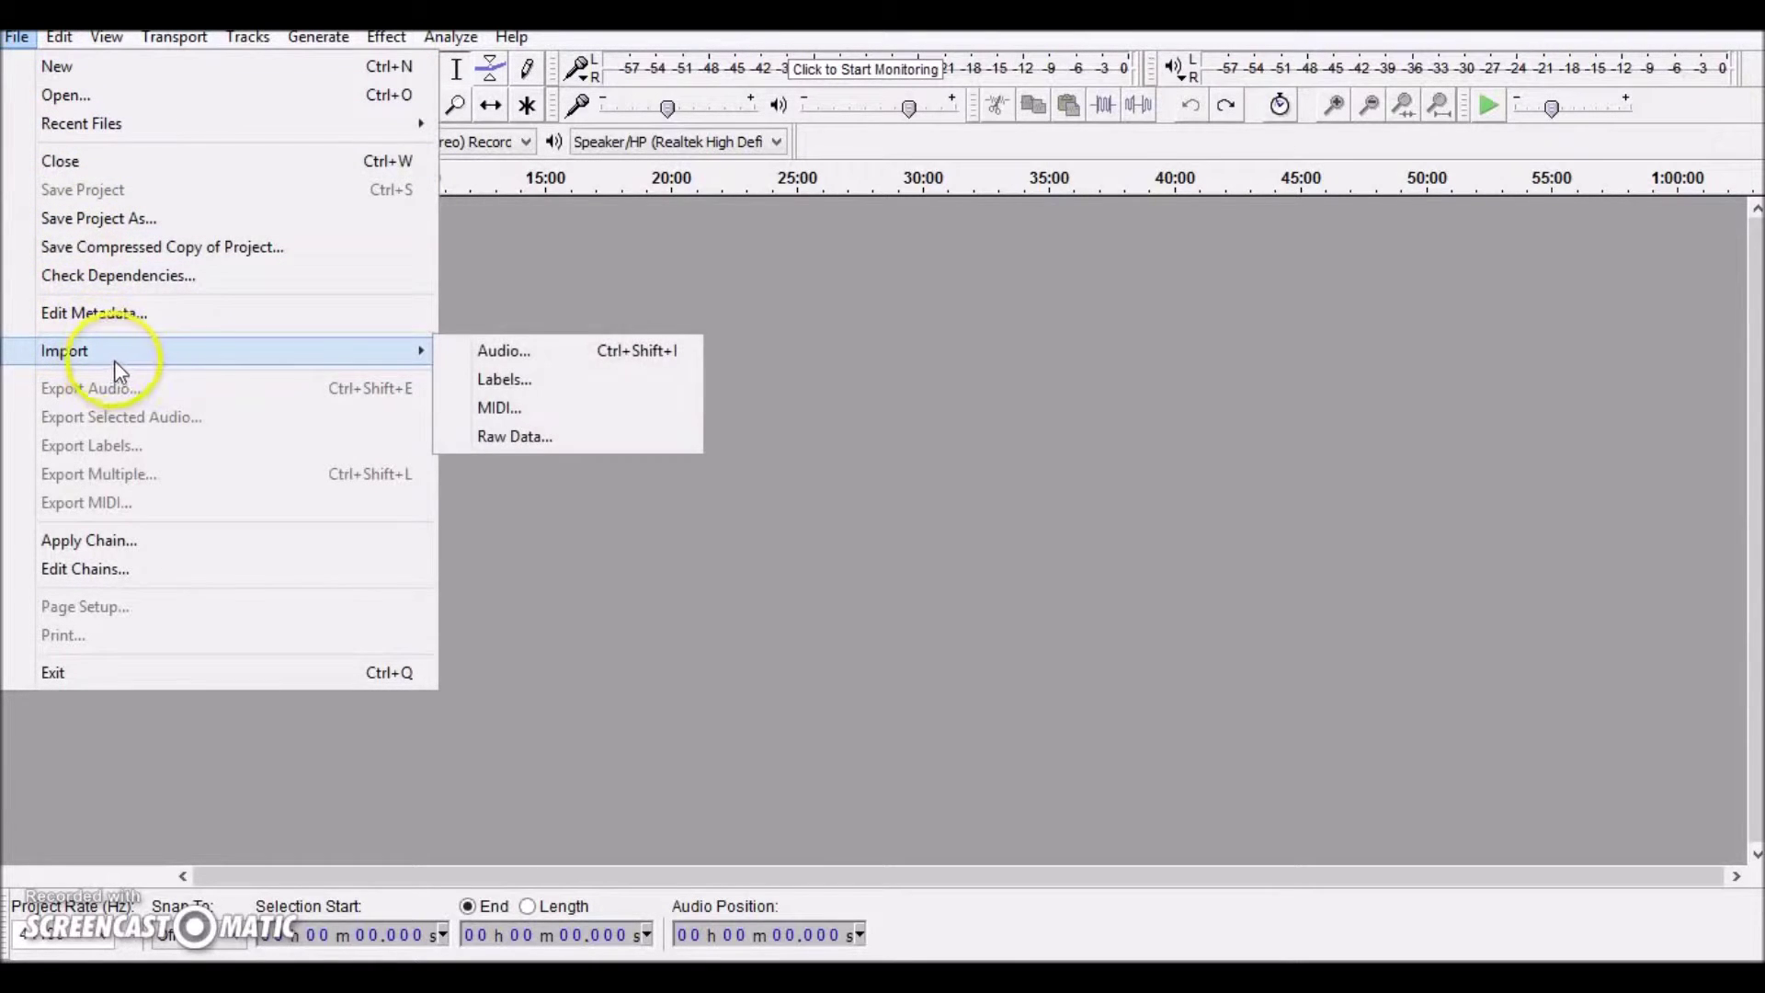
left_click(487, 352)
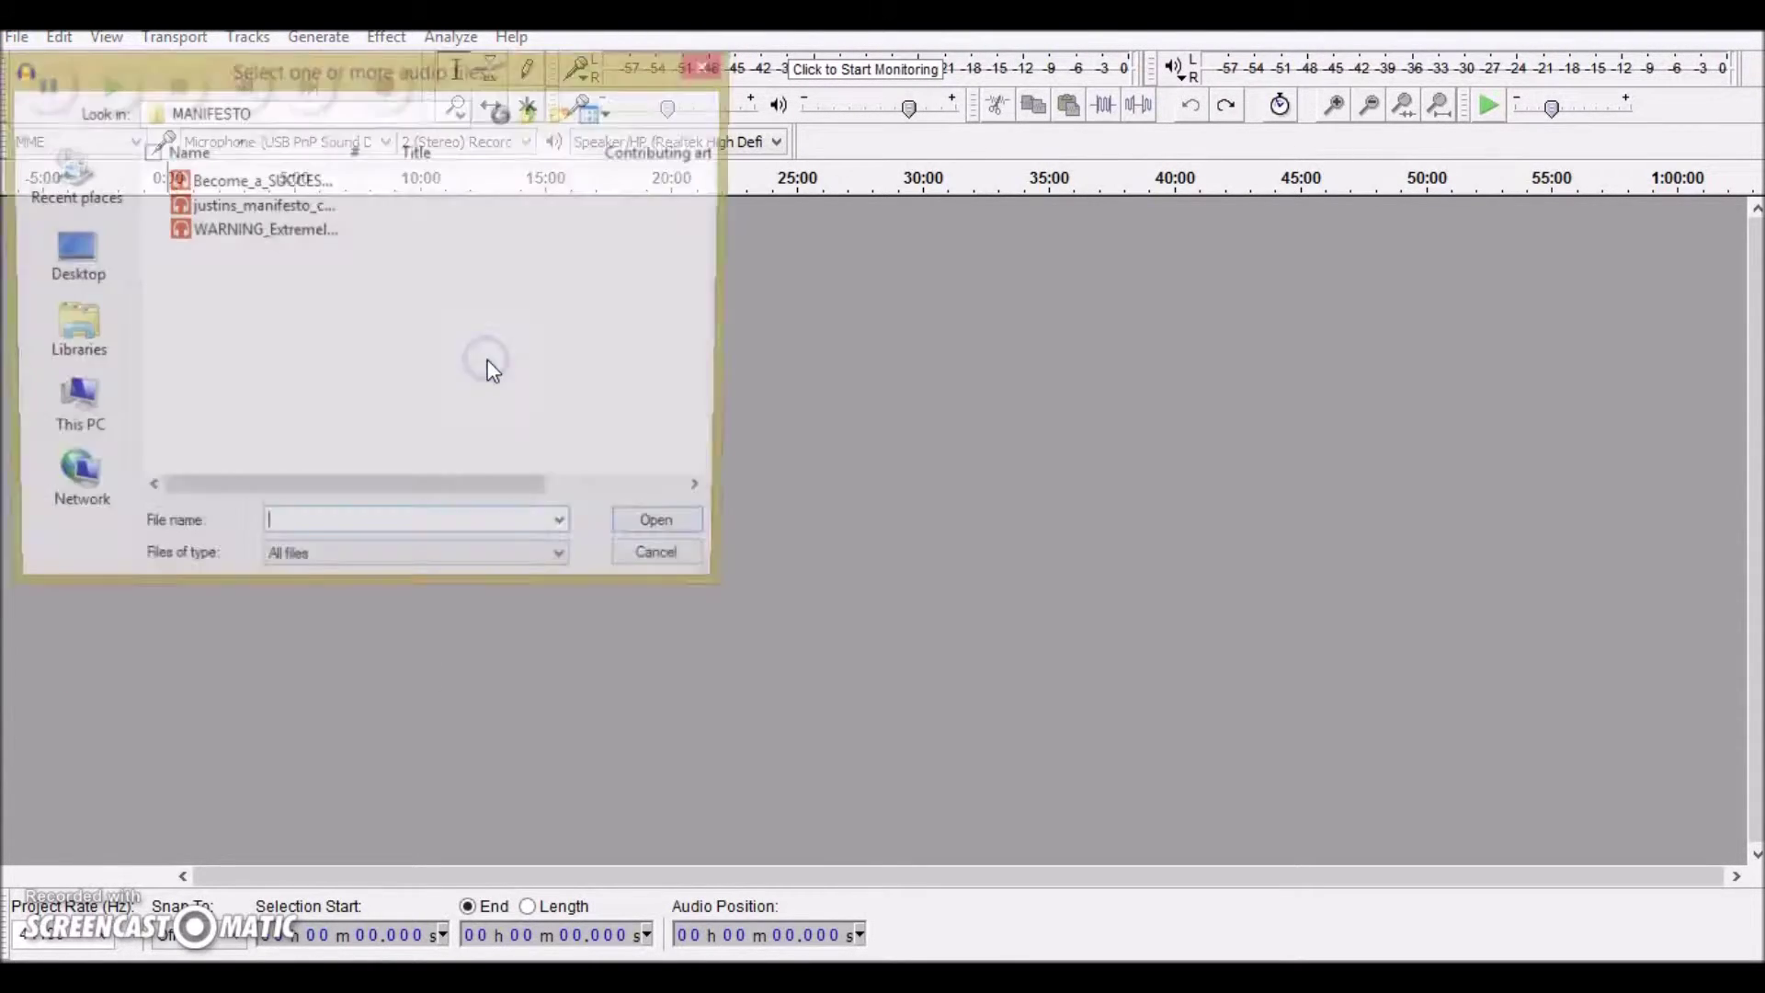
double_click(259, 230)
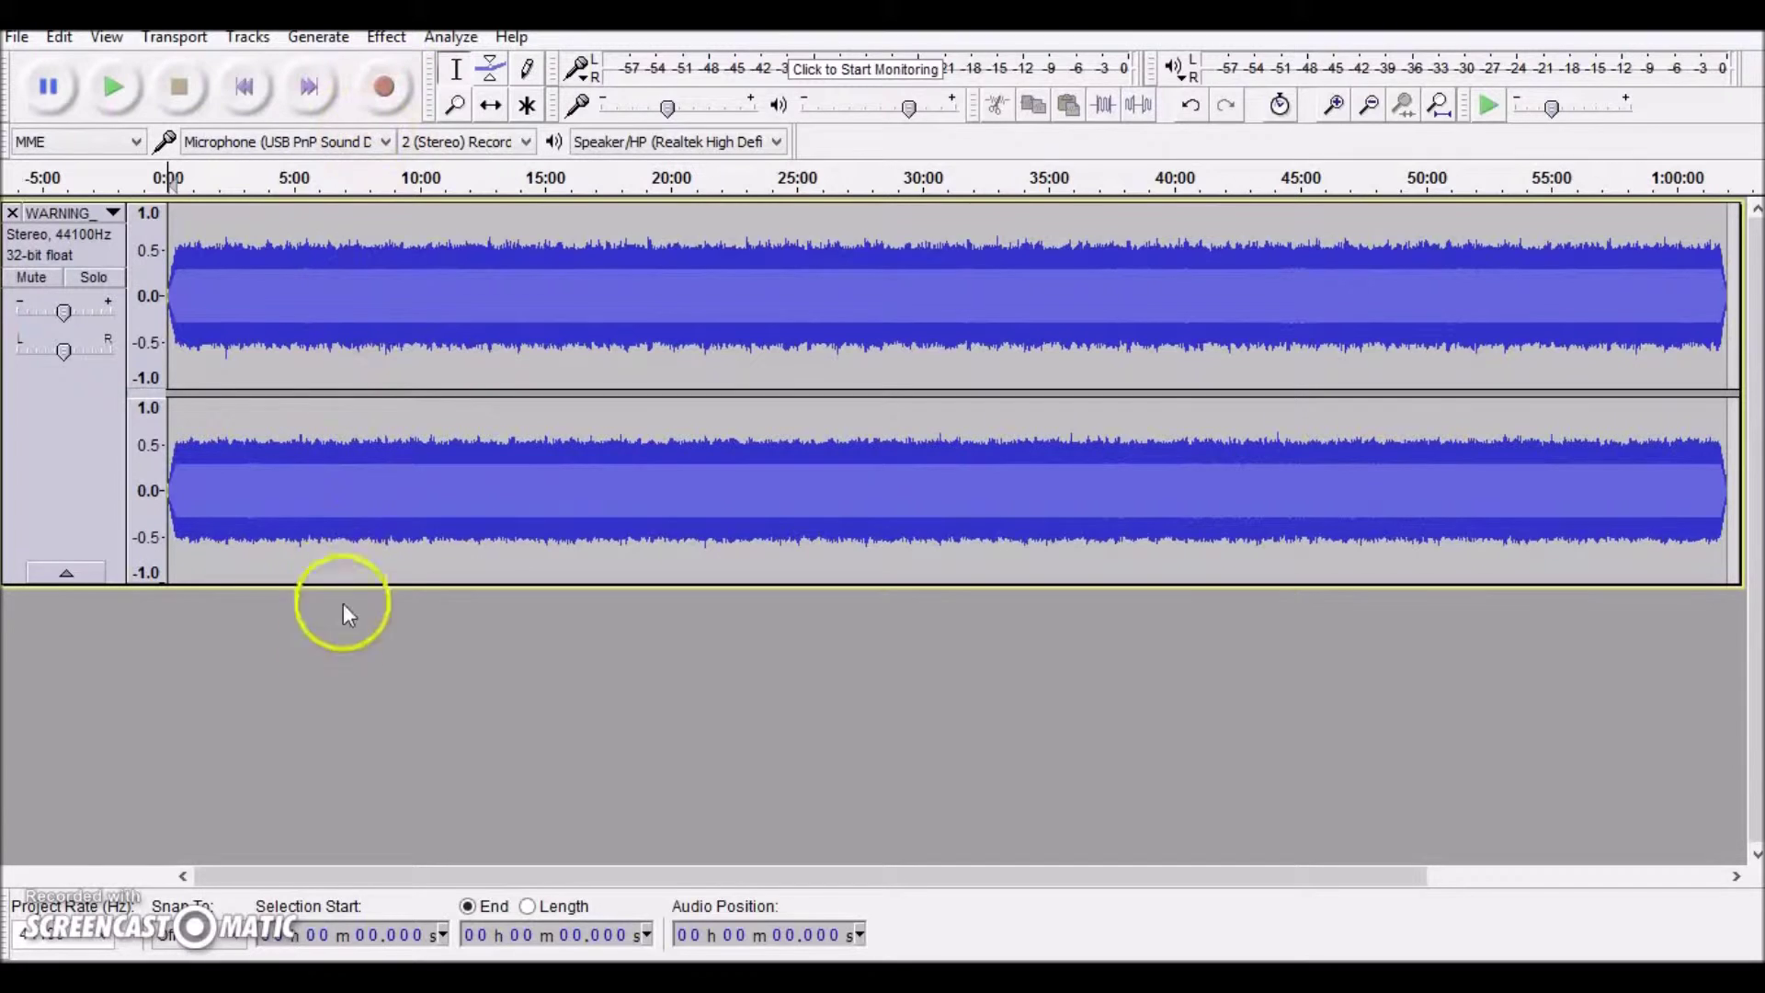
- Open the File menu again once the stereo 44100 Hz track has finished importing
left_click(18, 39)
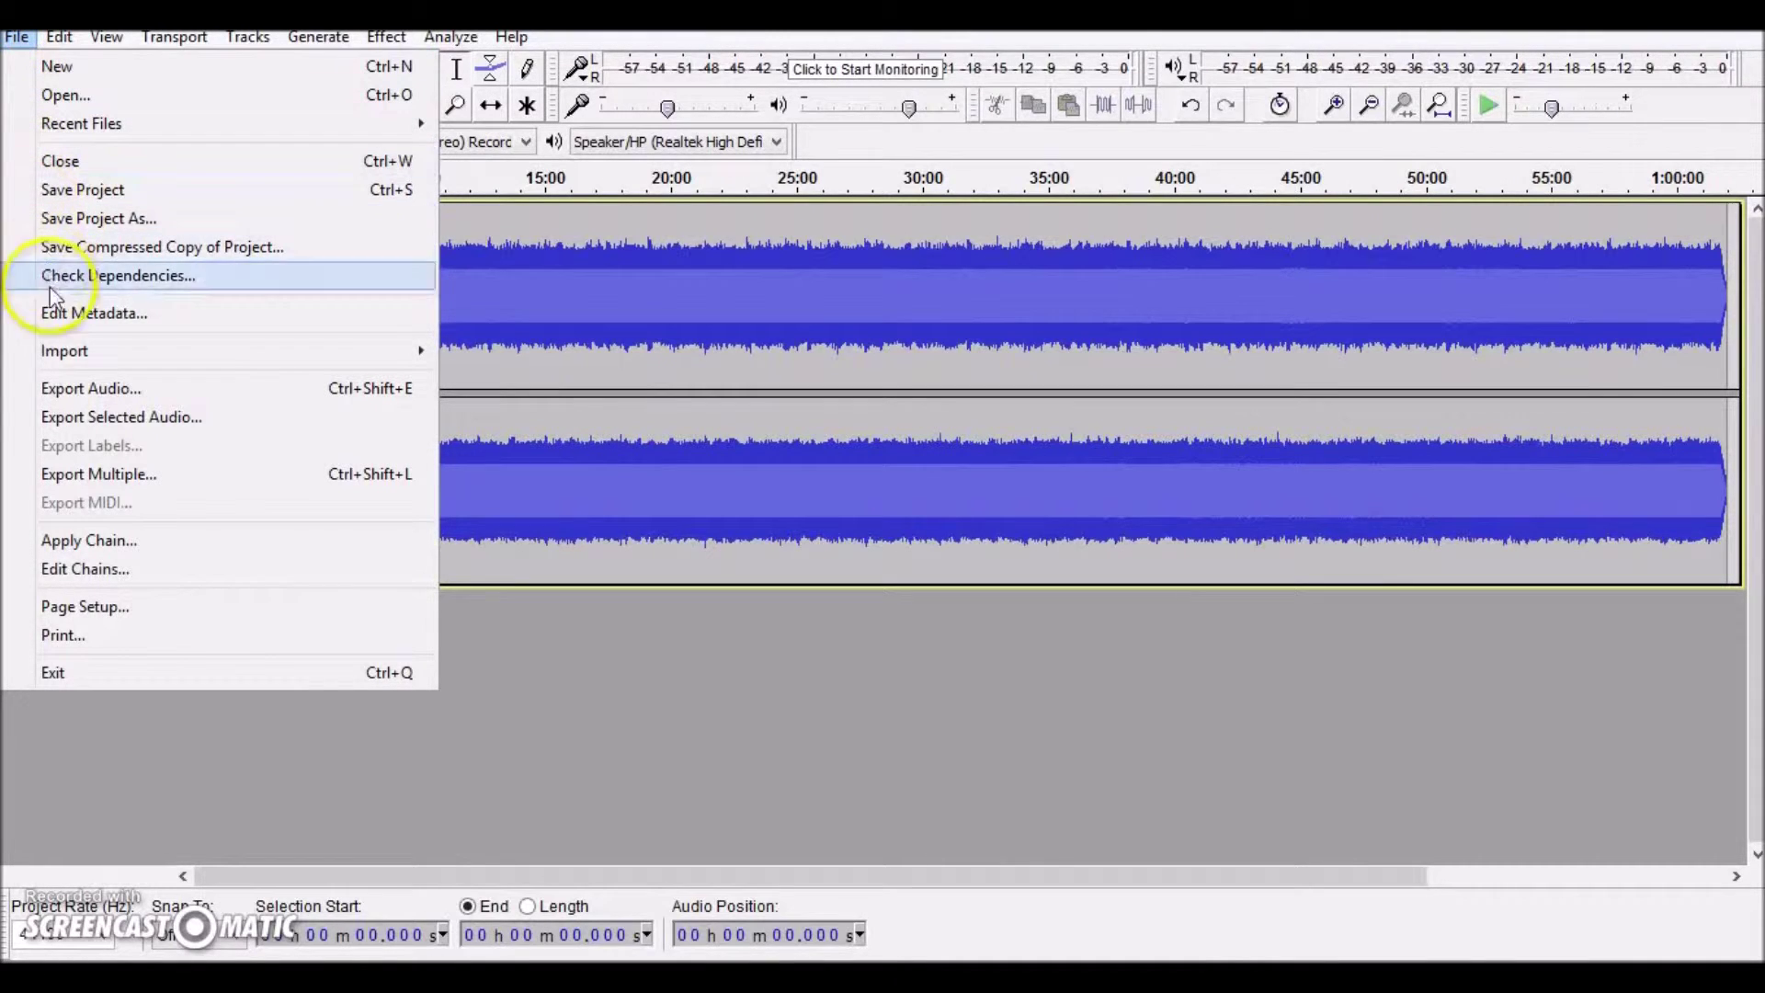
- Bring up Export Audio (MP3 Files, VIDEO folder) for the track, then dismiss it
left_click(46, 390)
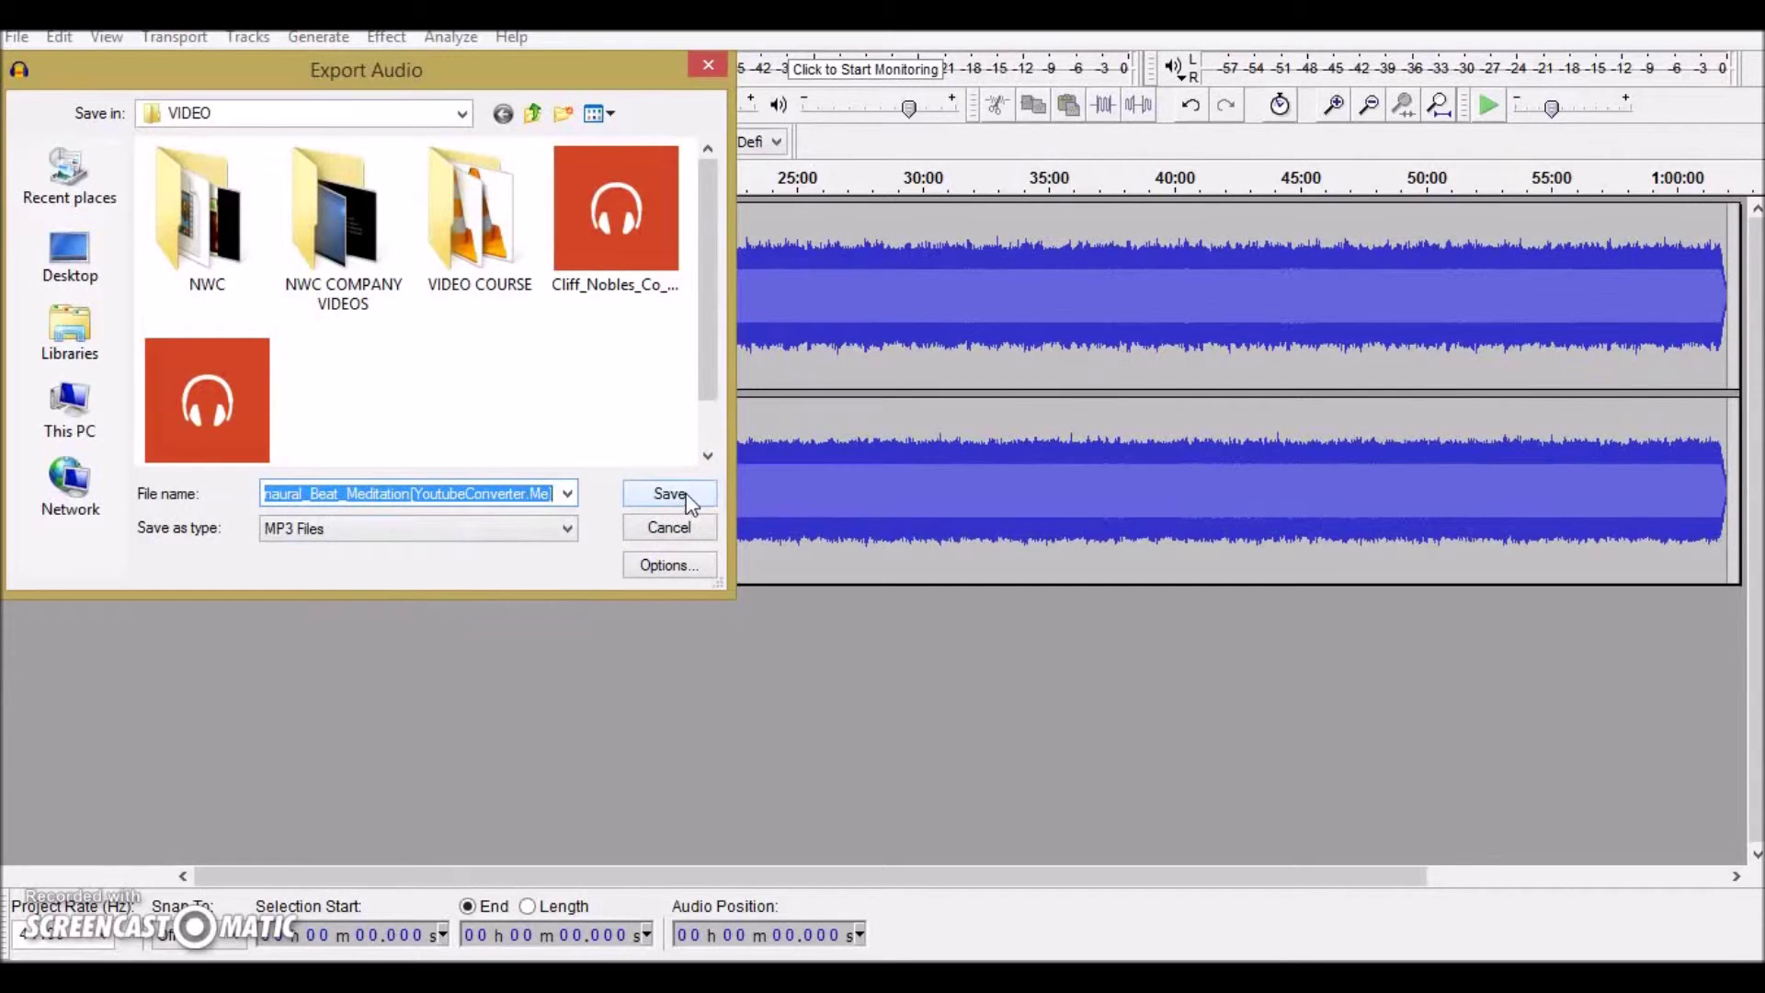
left_click(705, 66)
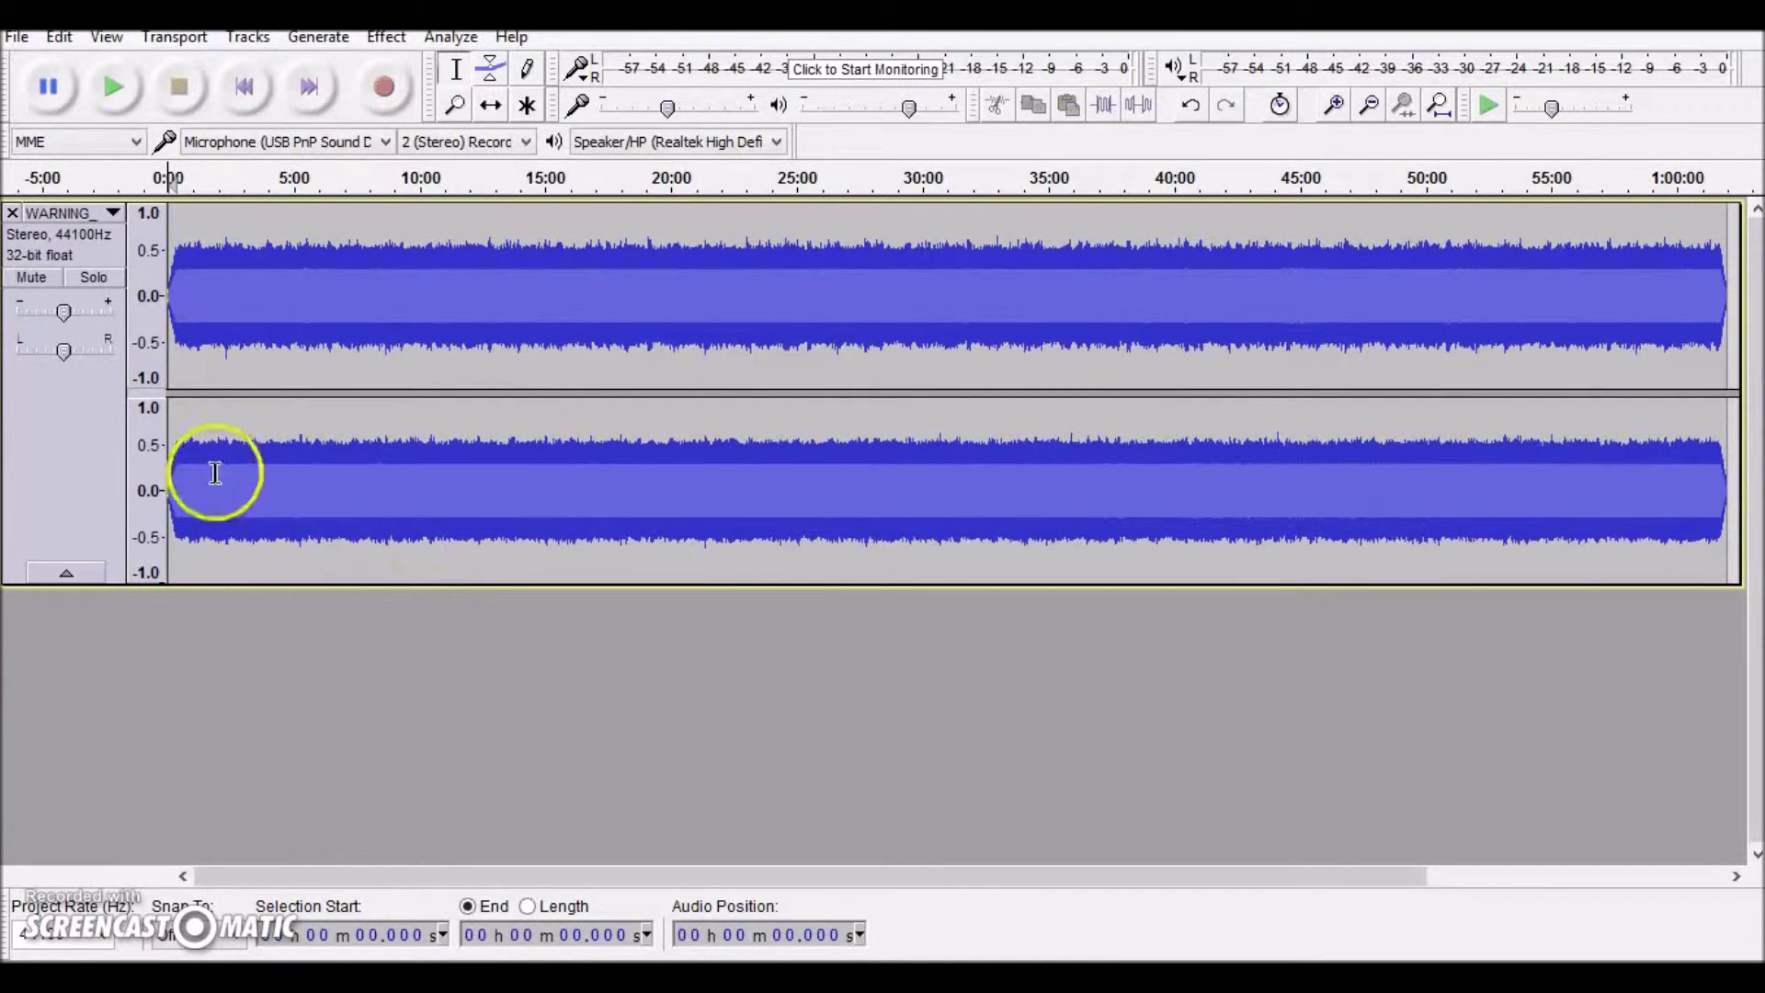
- Look over the Effect and Generate menus, then return to the Audacity Windows download page in Chrome
left_click(384, 42)
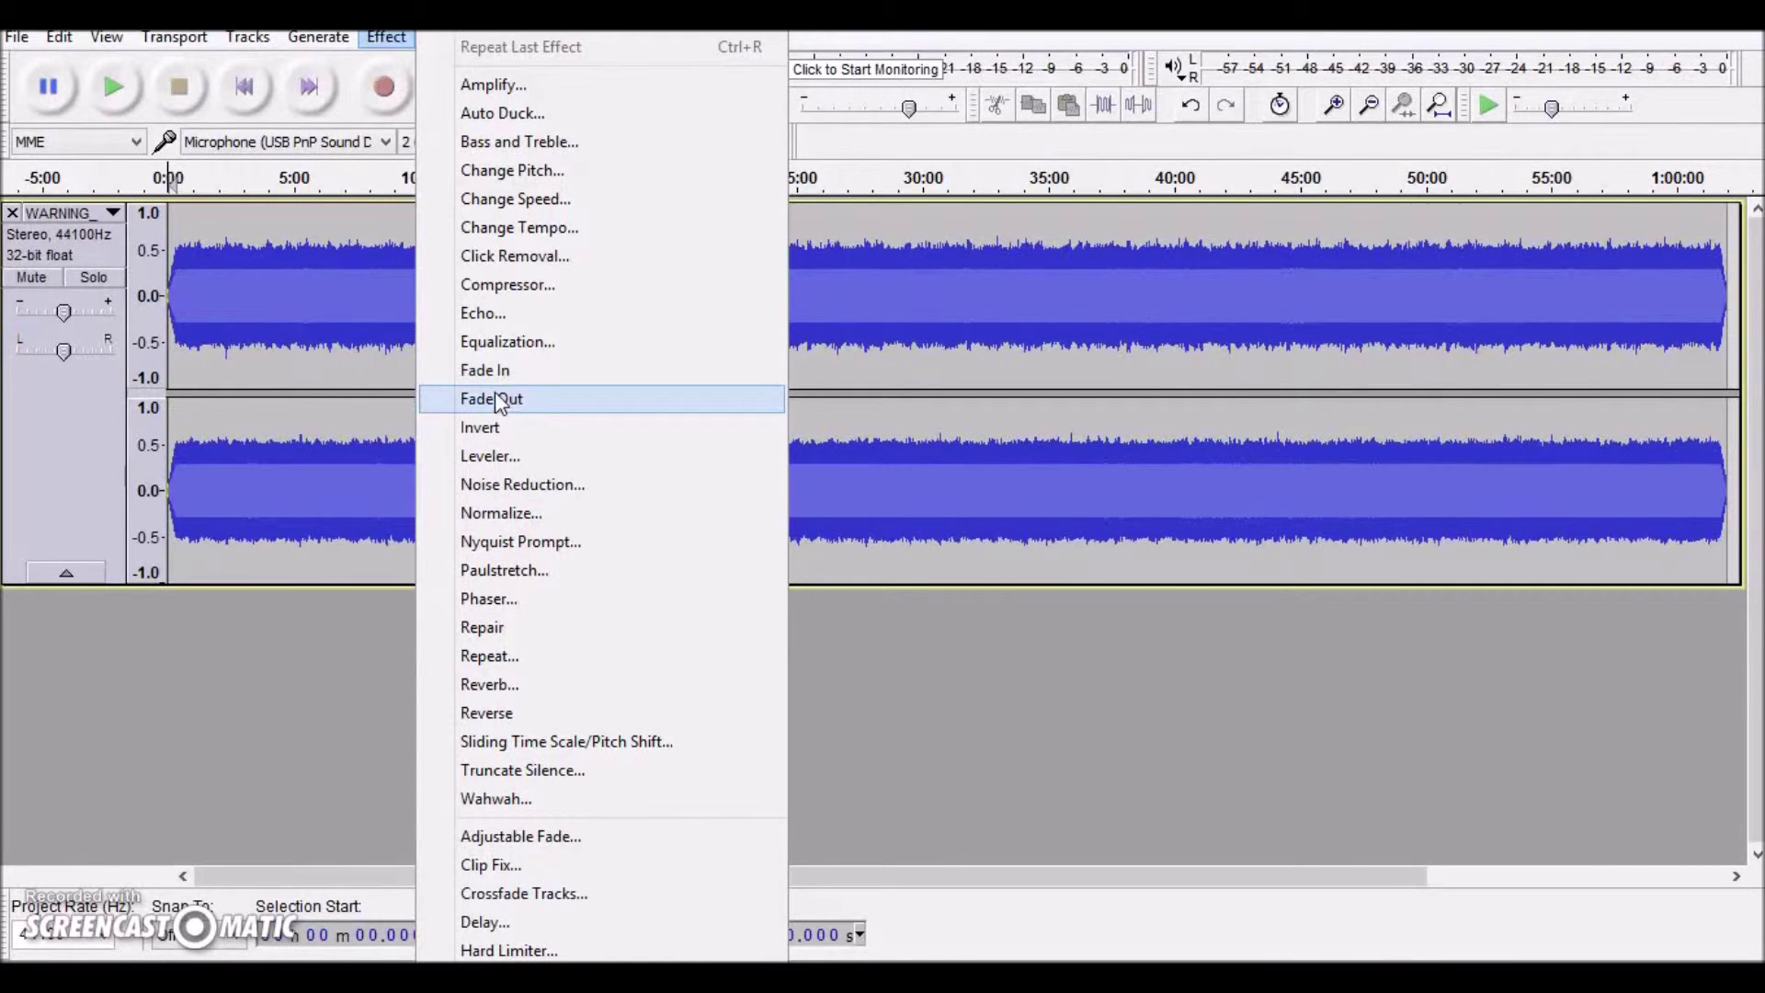
mouse_move(318, 36)
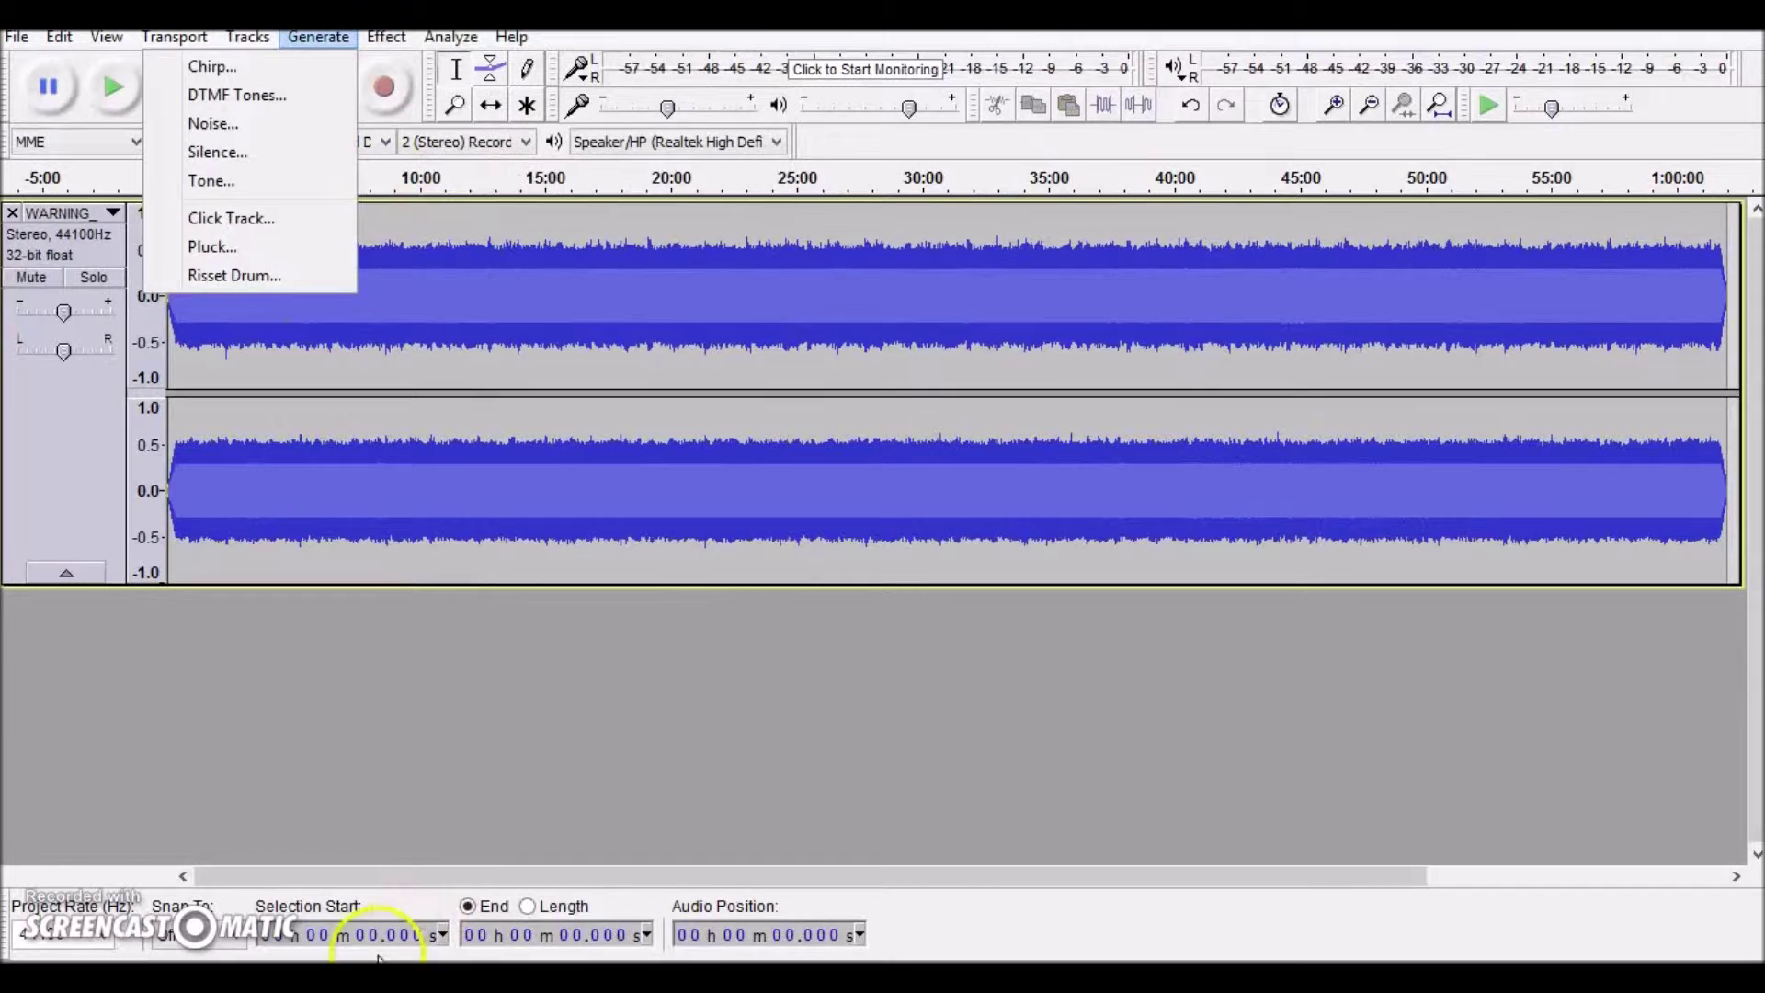
left_click(117, 956)
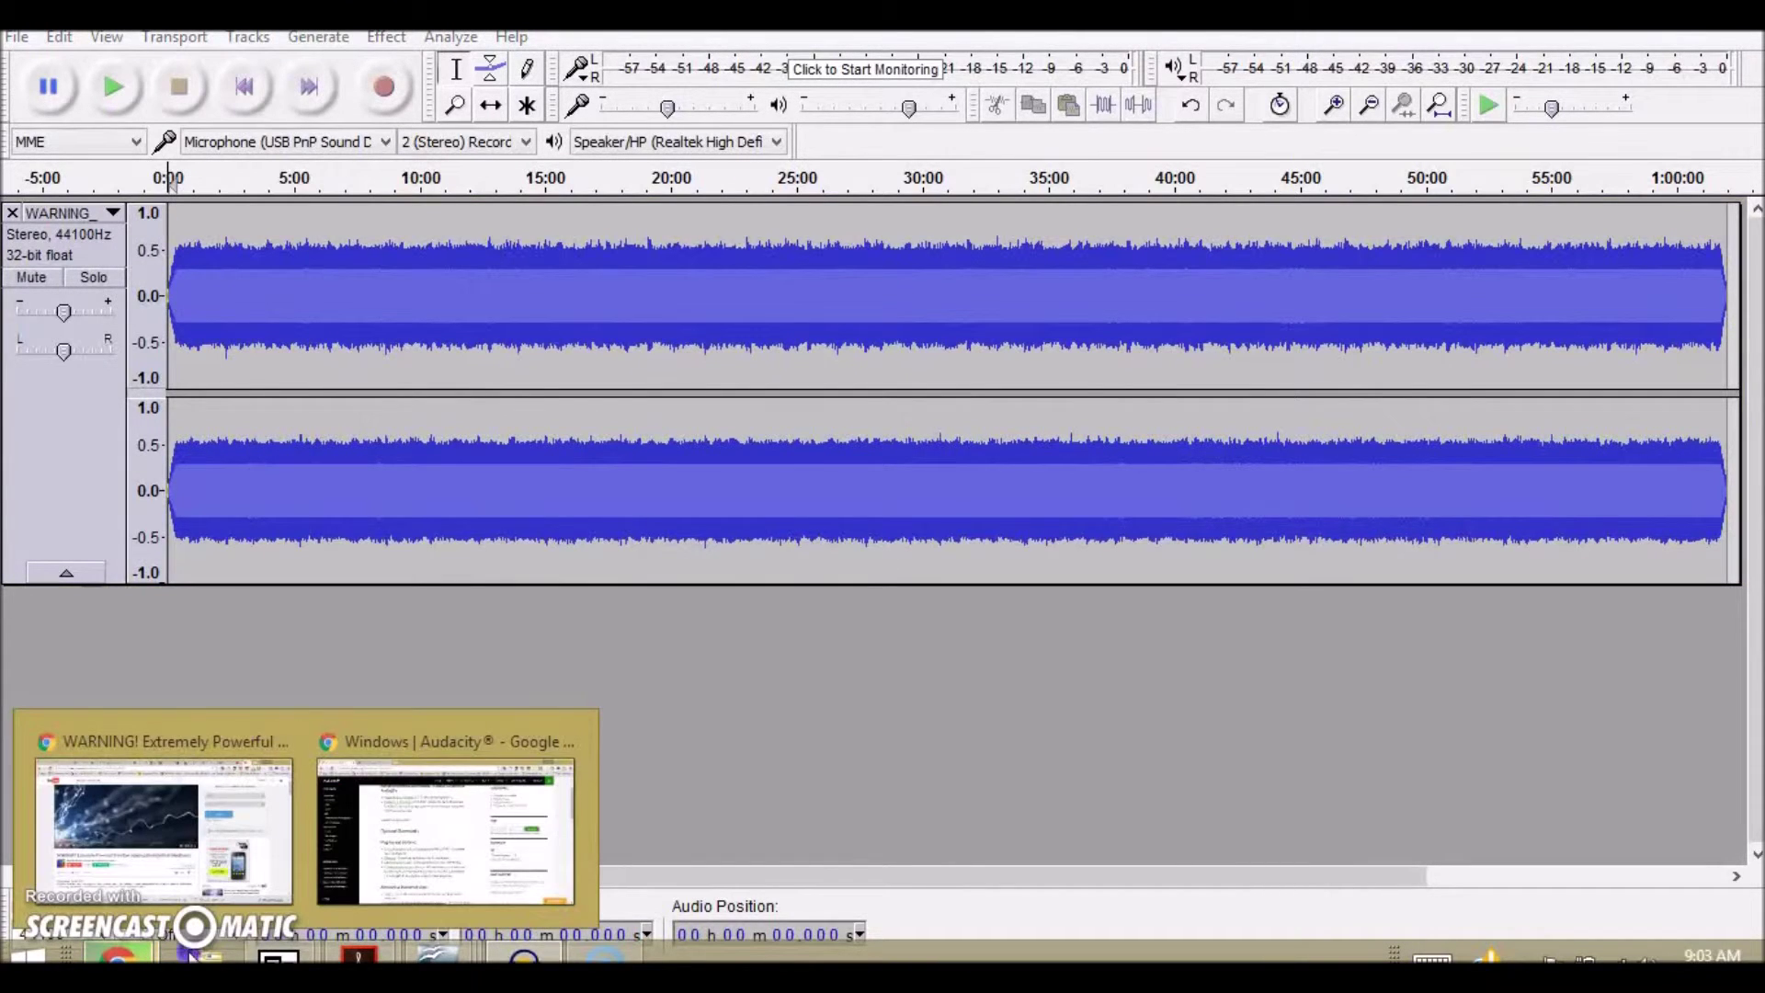
left_click(451, 850)
scroll(809, 312, "up", 3)
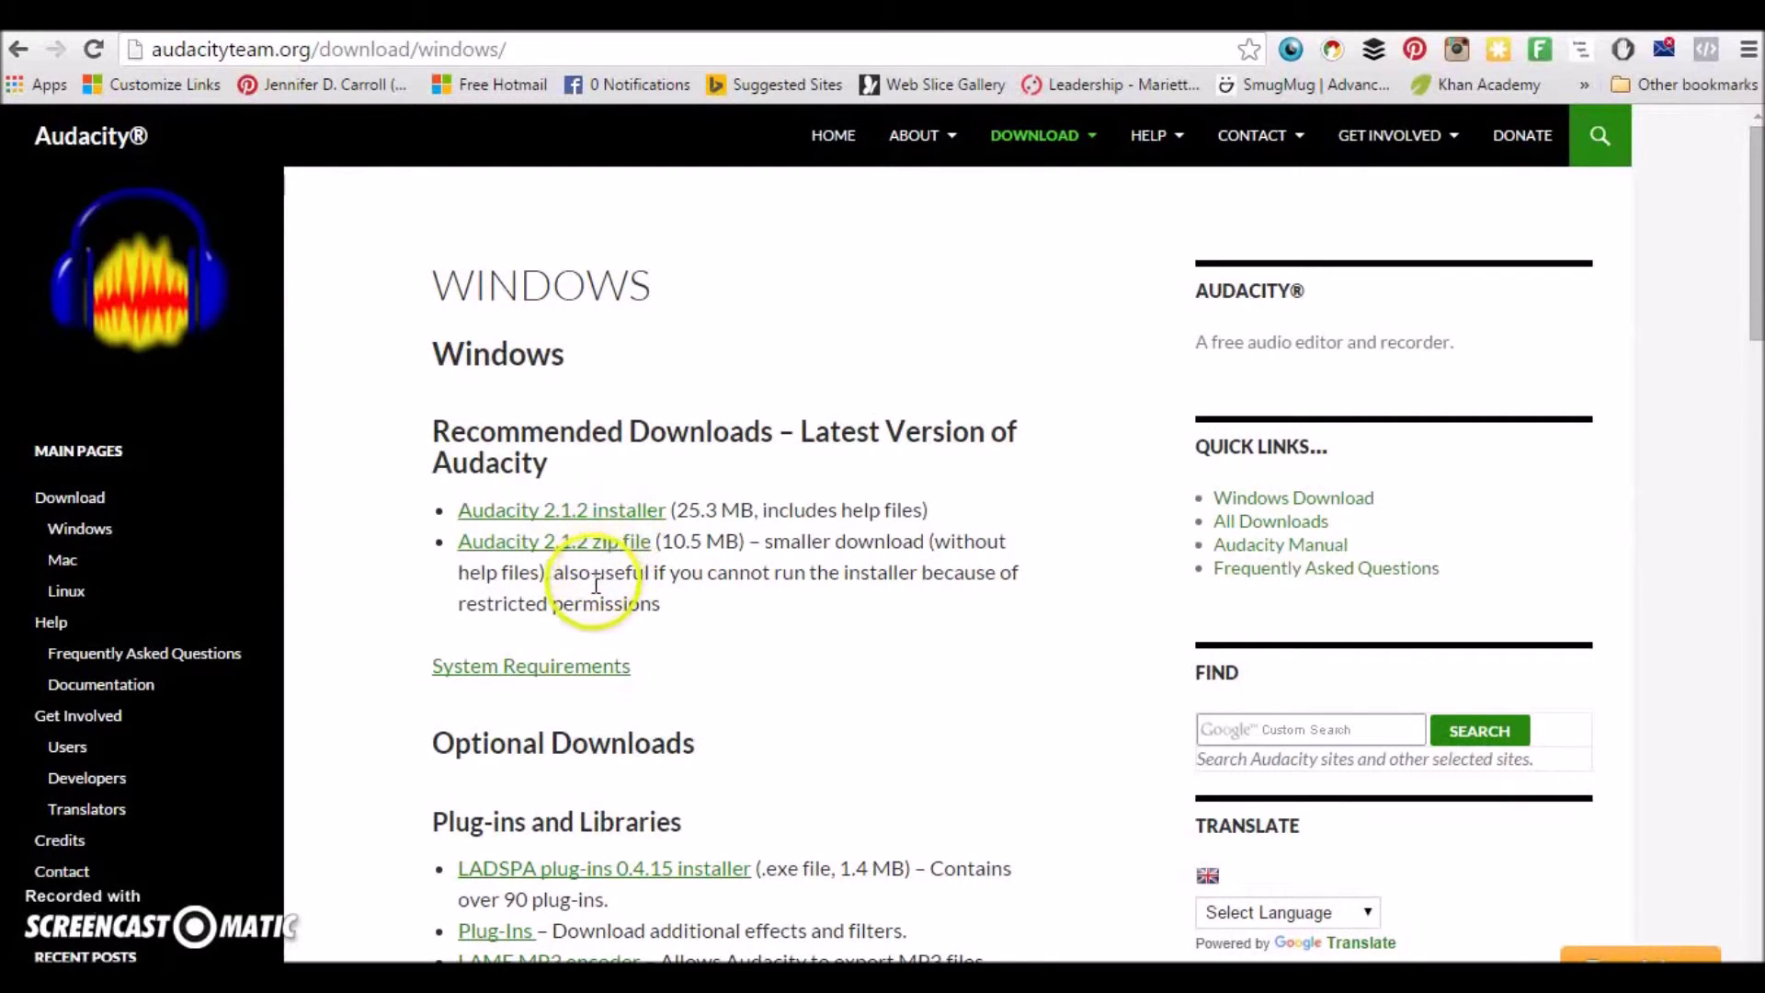
scroll(582, 625, "down", 5)
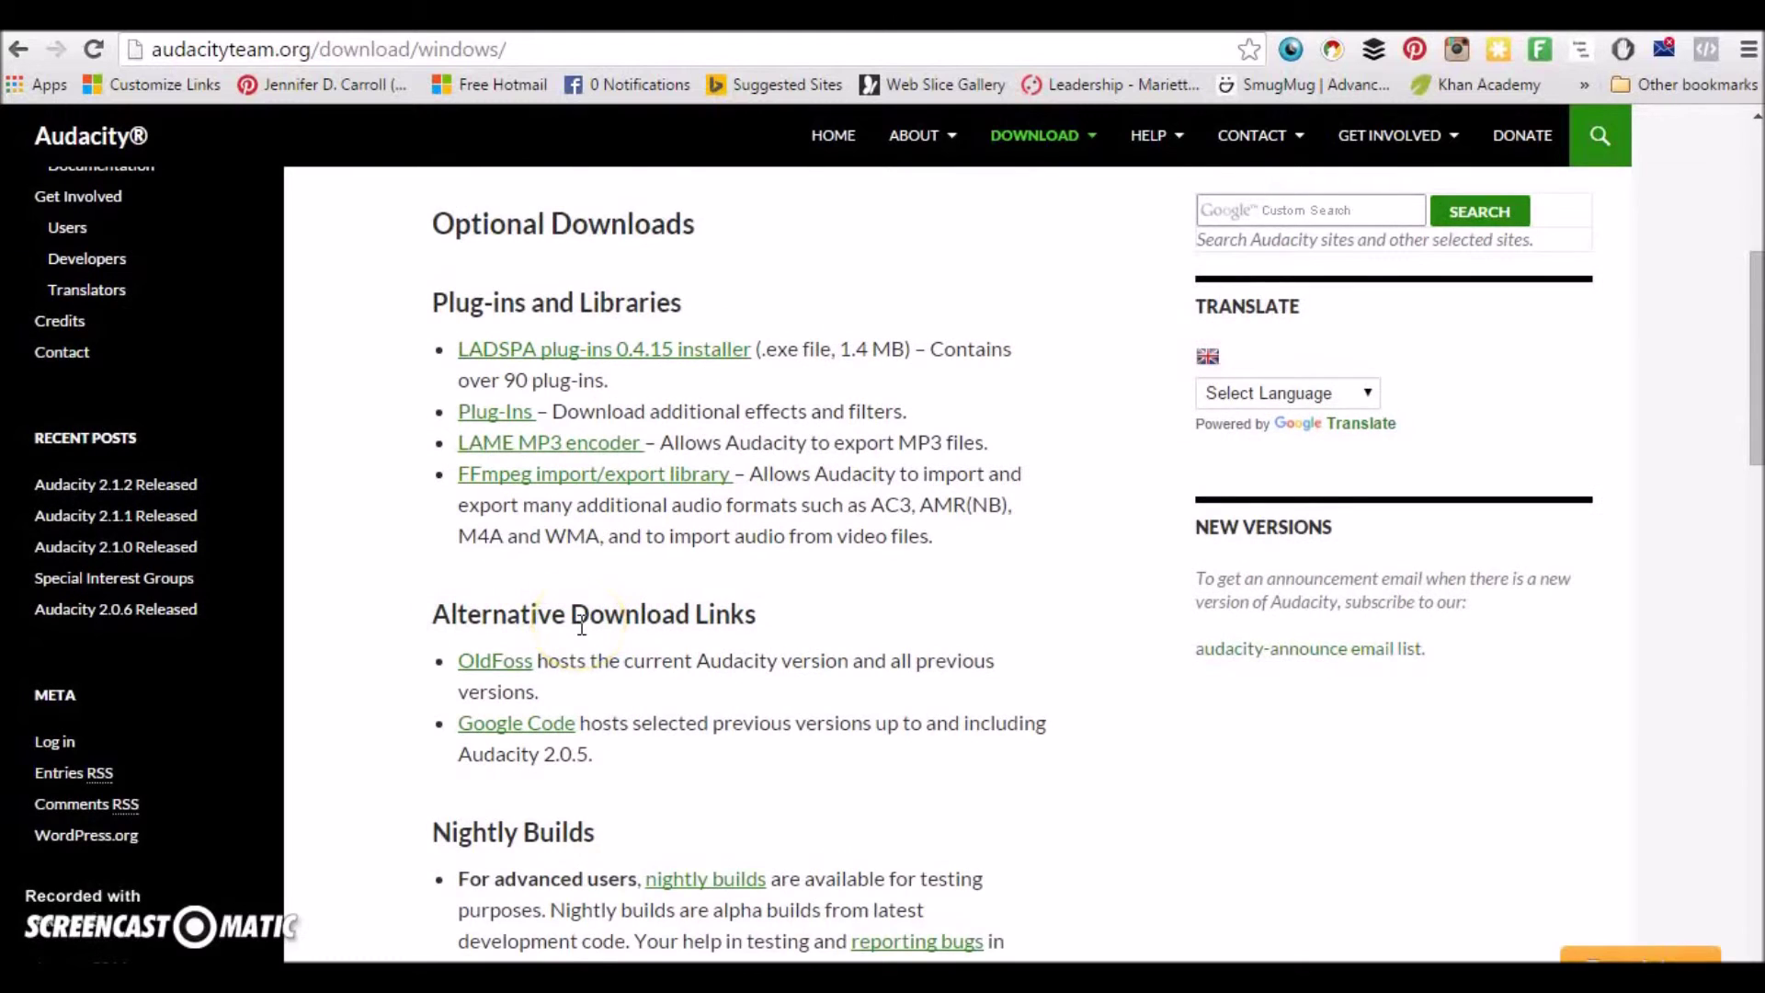
scroll(582, 623, "down", 1)
scroll(569, 616, "up", 5)
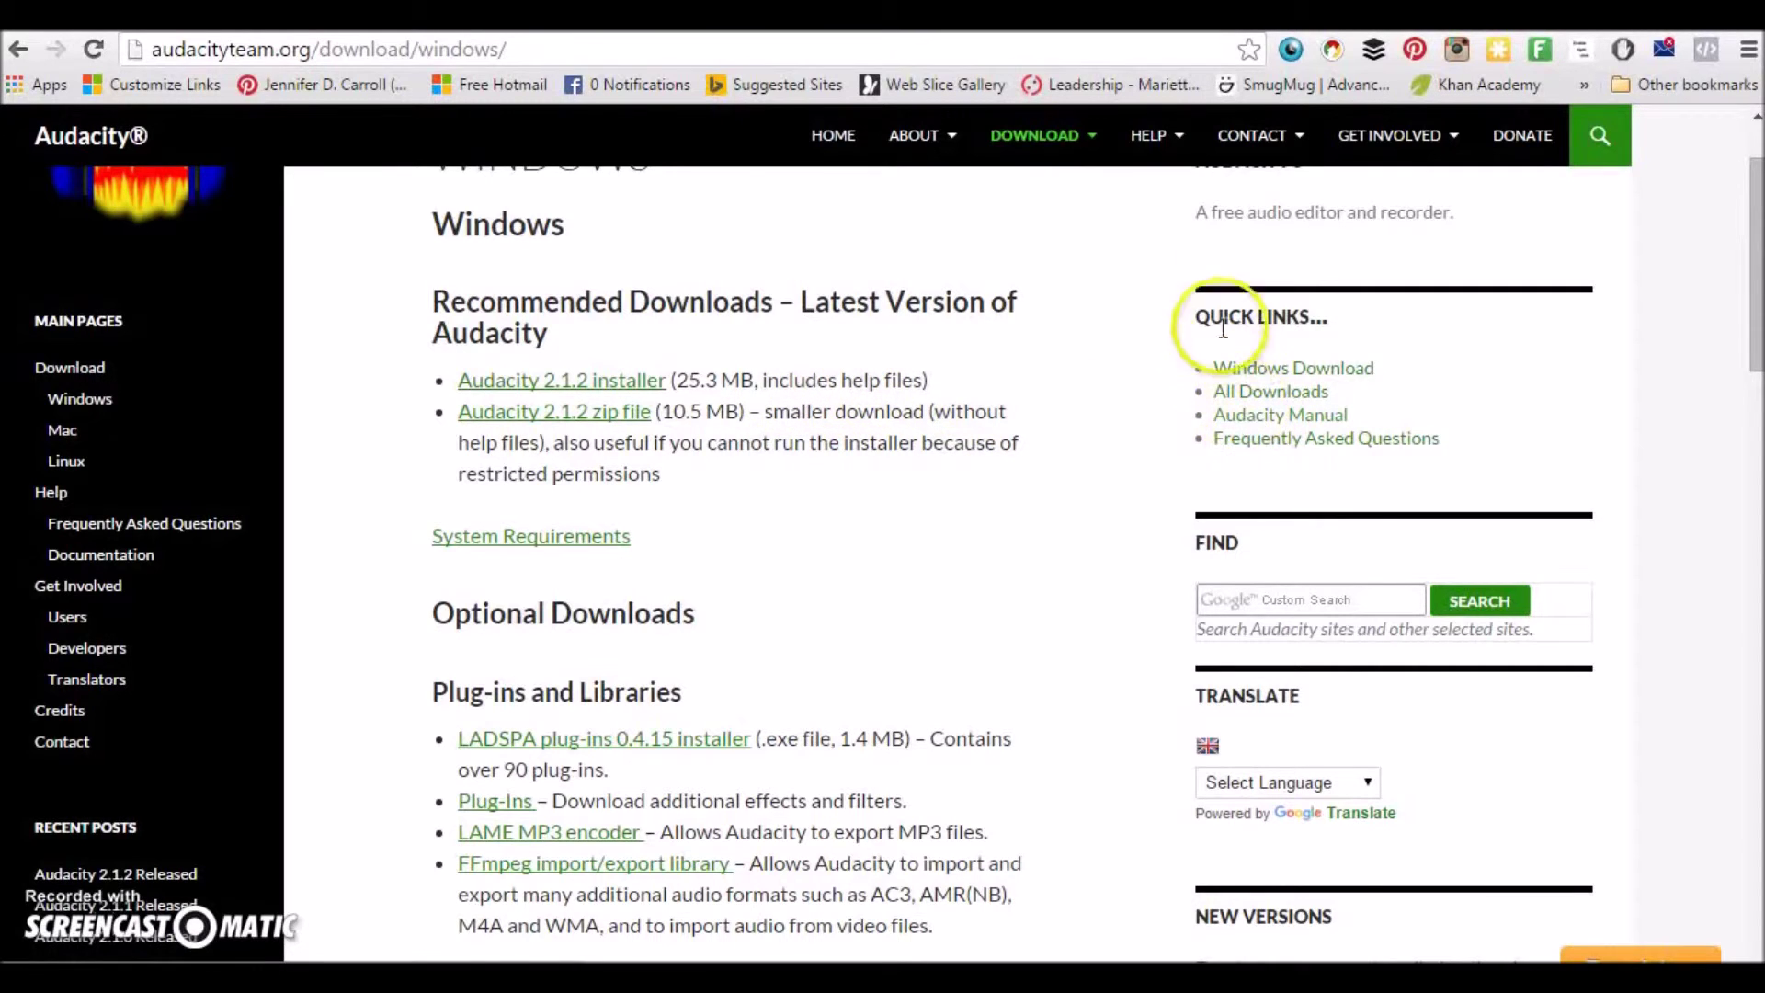
left_click(1247, 417)
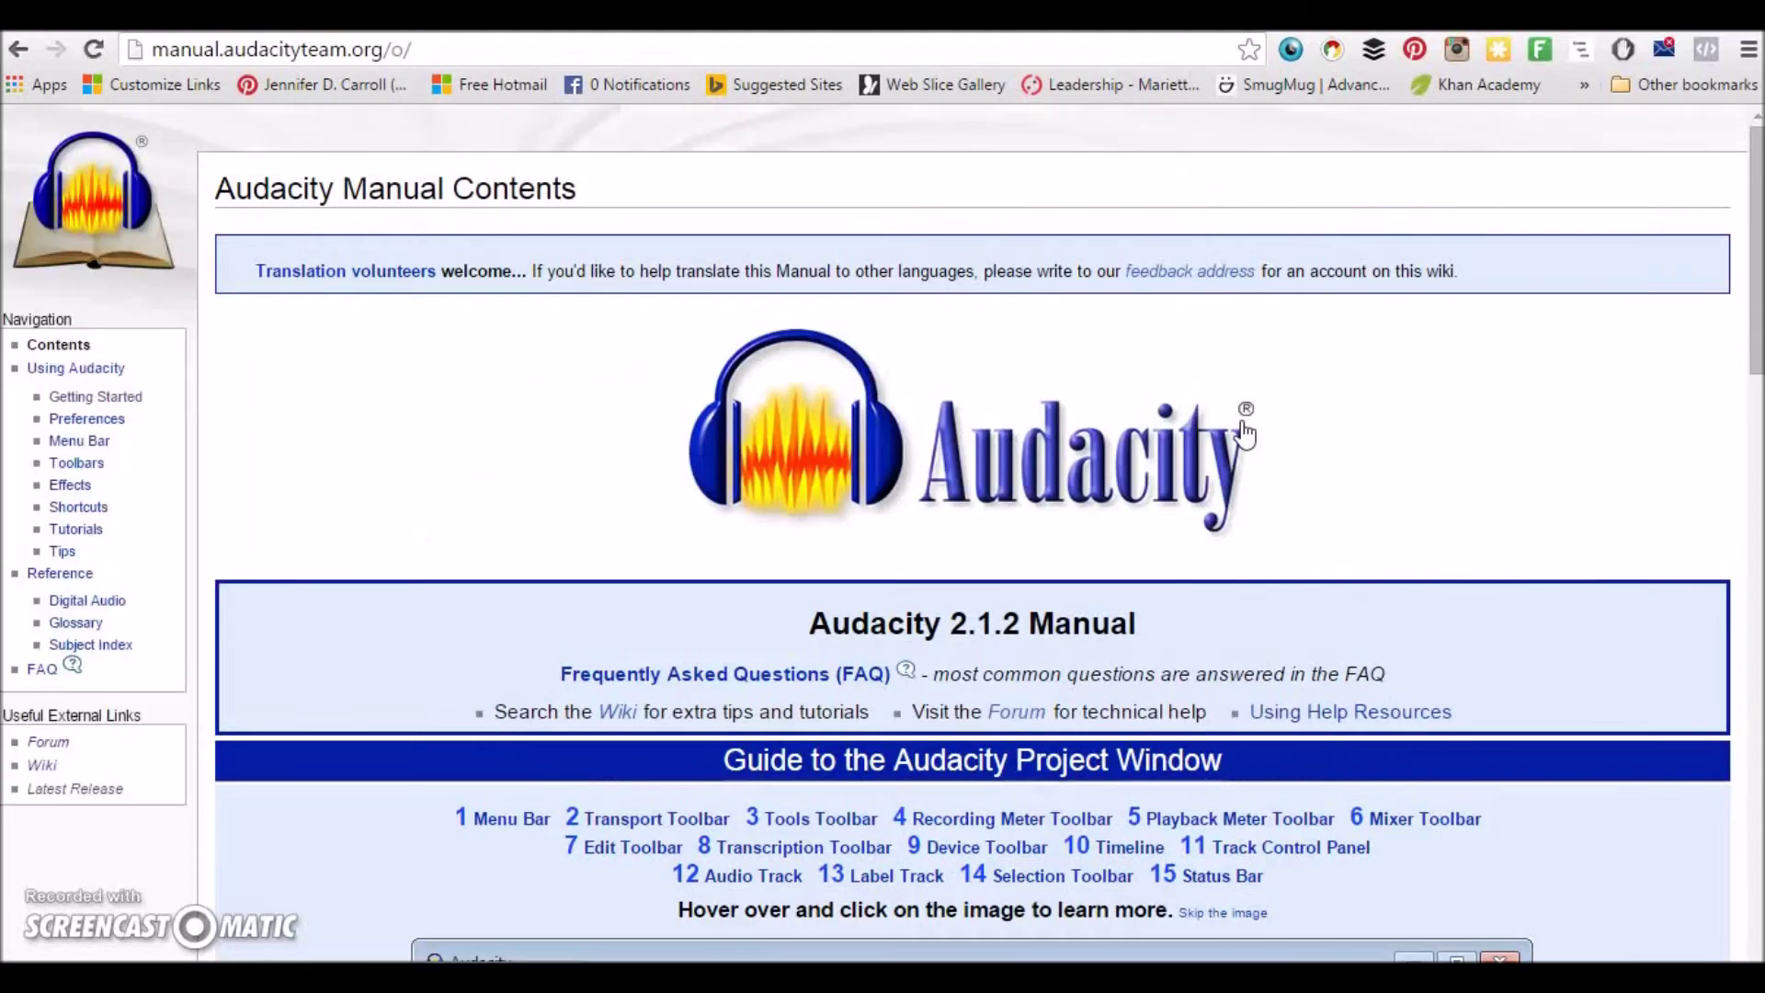
- Scroll through the Audacity Manual contents page, then Alt+Tab back to the stereo track's project
scroll(971, 426, "down", 1)
scroll(969, 429, "down", 3)
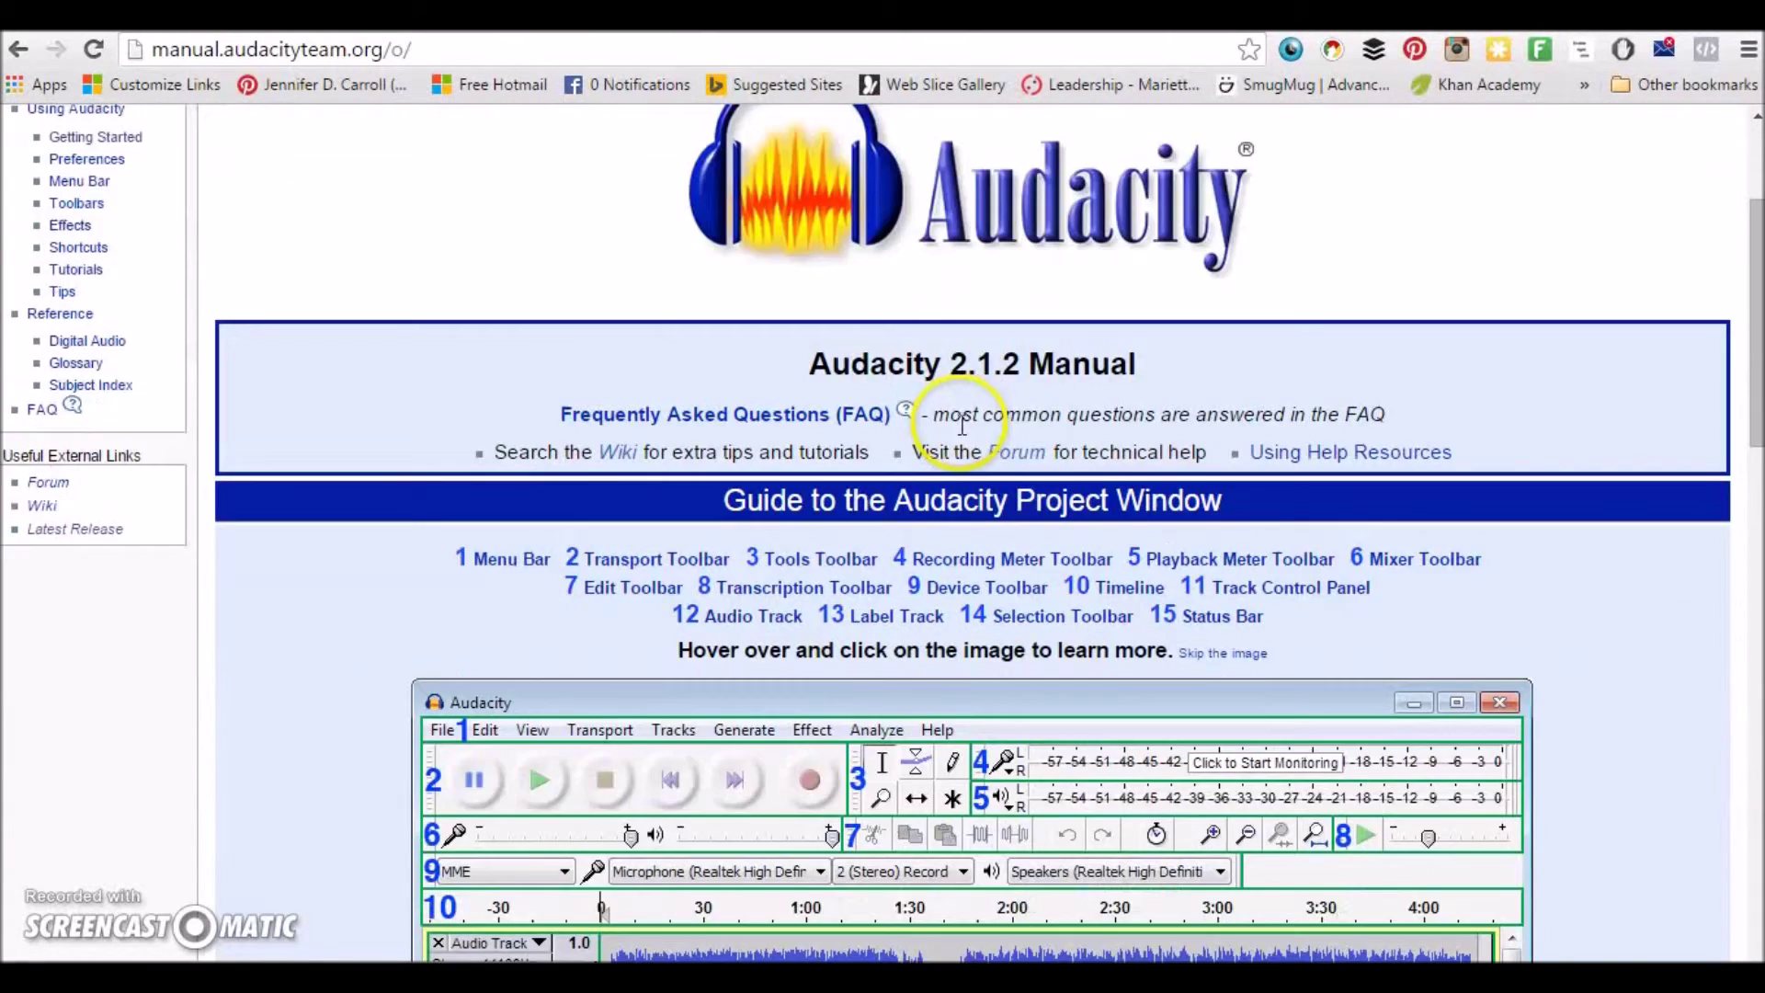
scroll(956, 441, "down", 3)
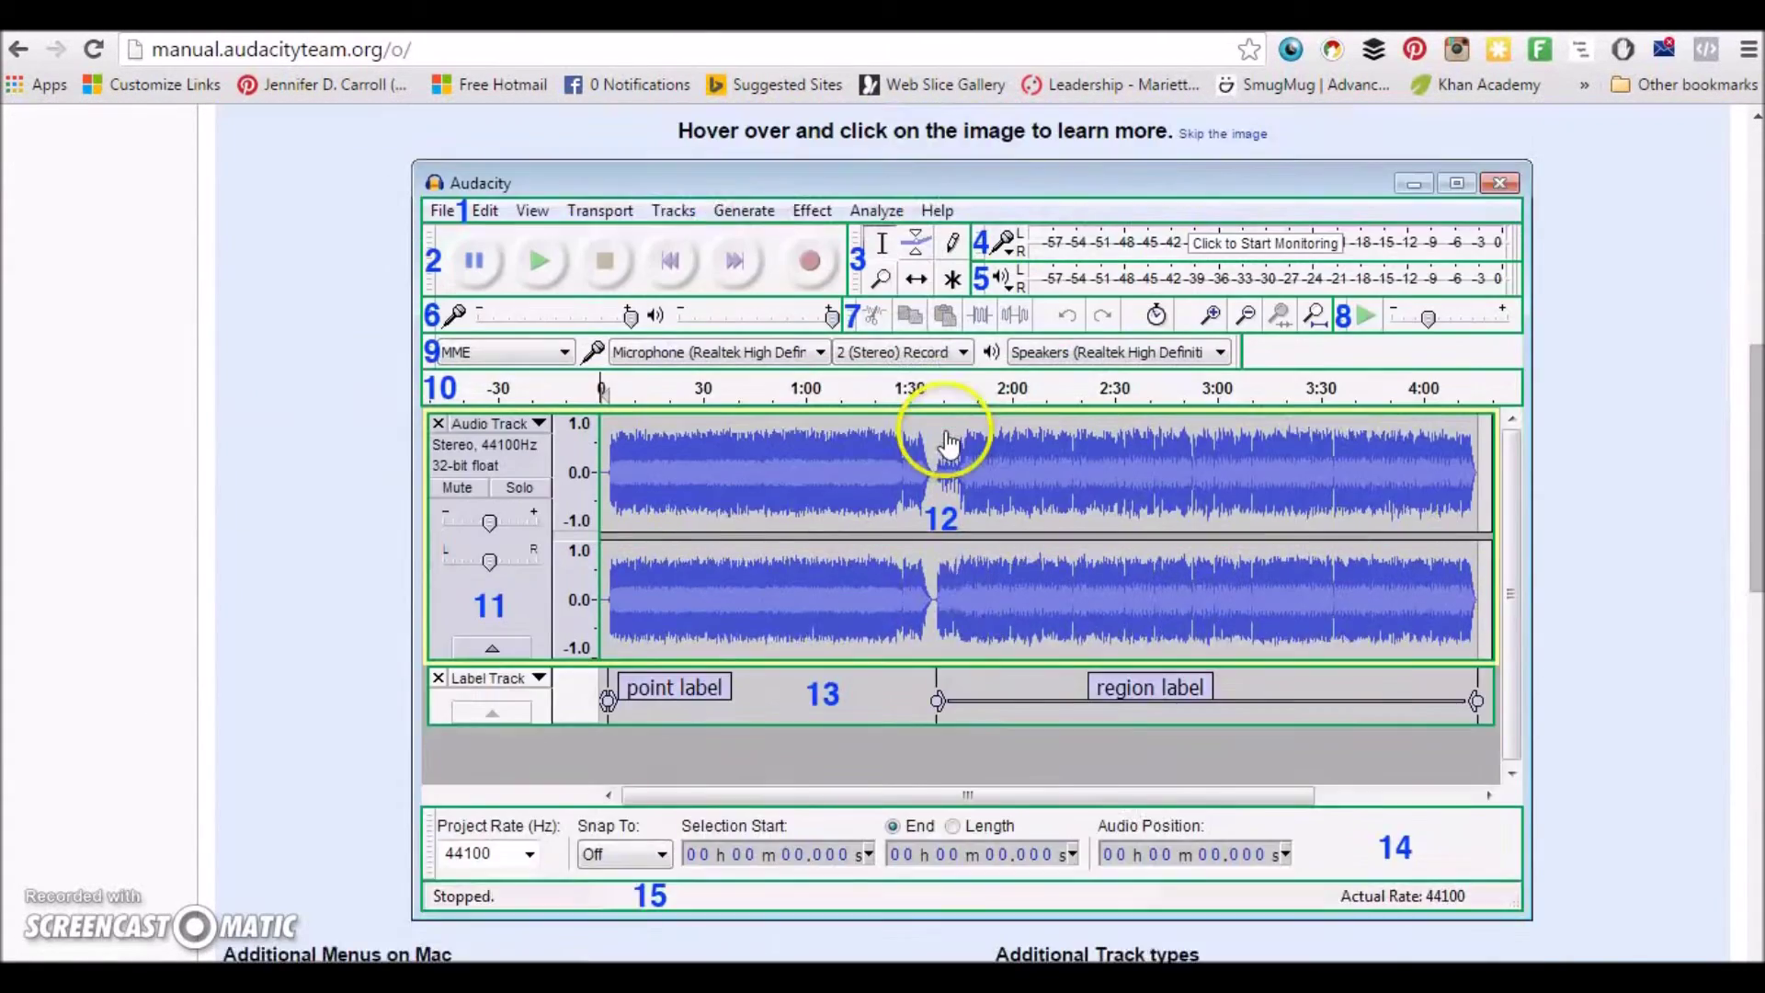
scroll(936, 434, "up", 3)
scroll(928, 445, "up", 3)
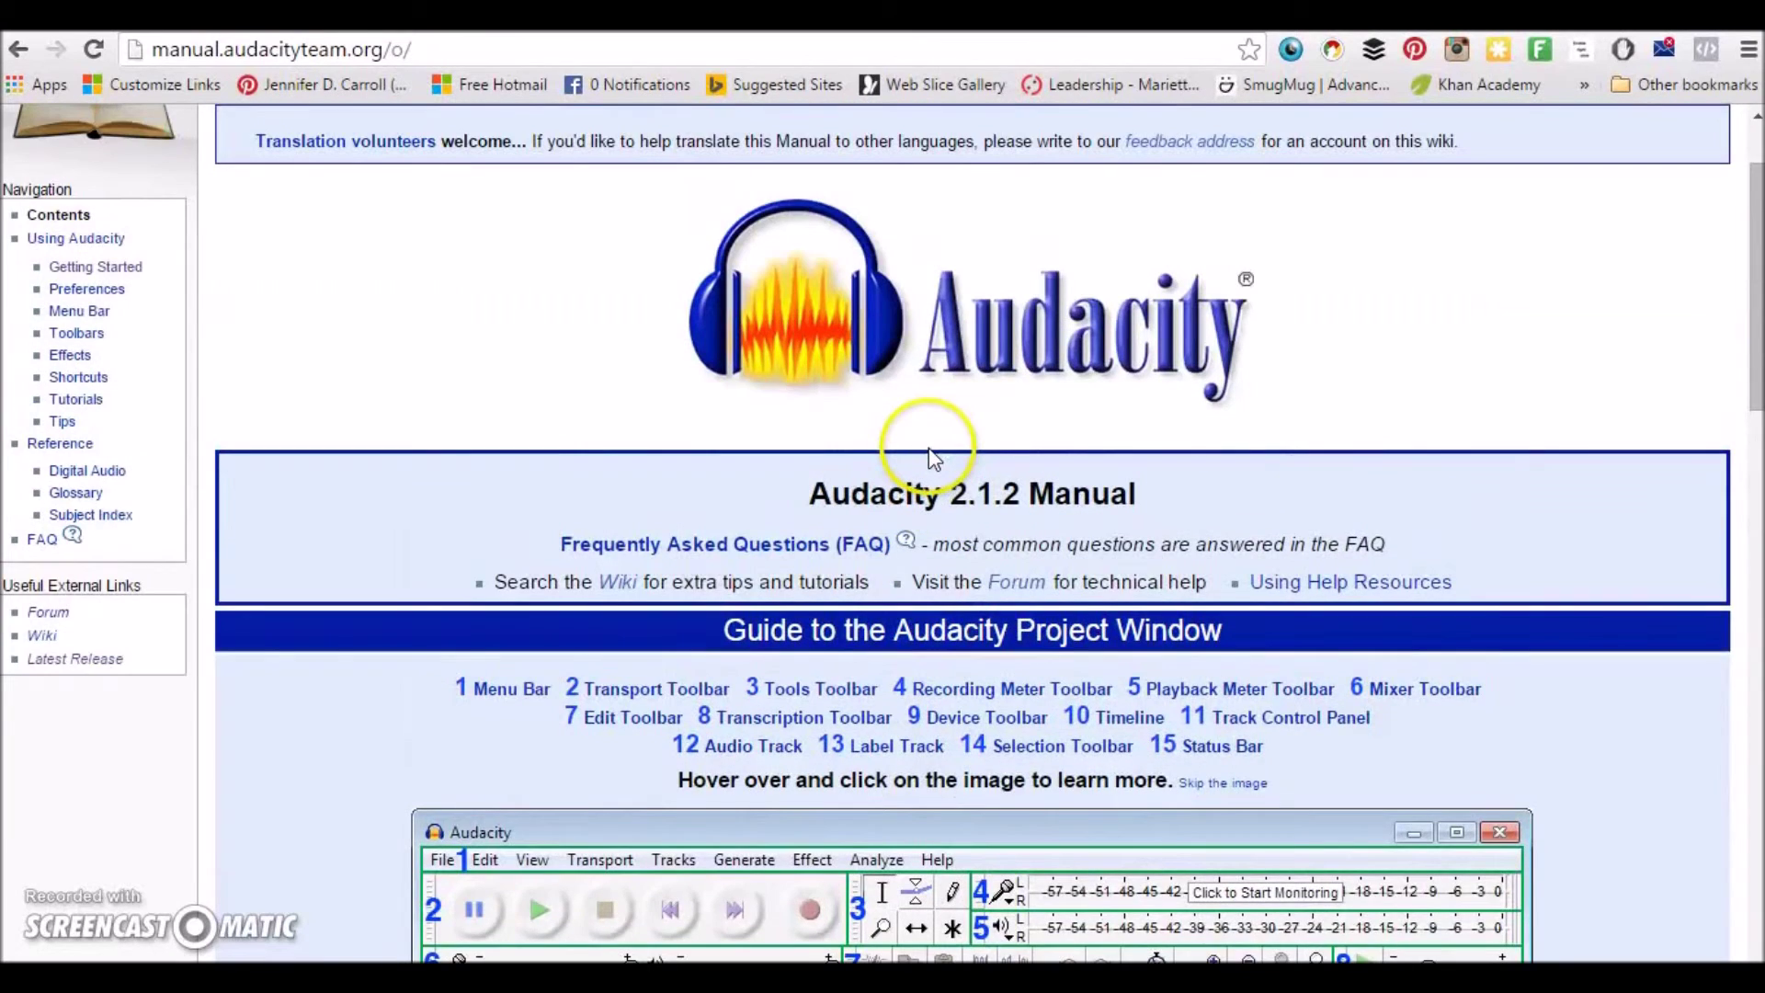
scroll(929, 449, "down", 1)
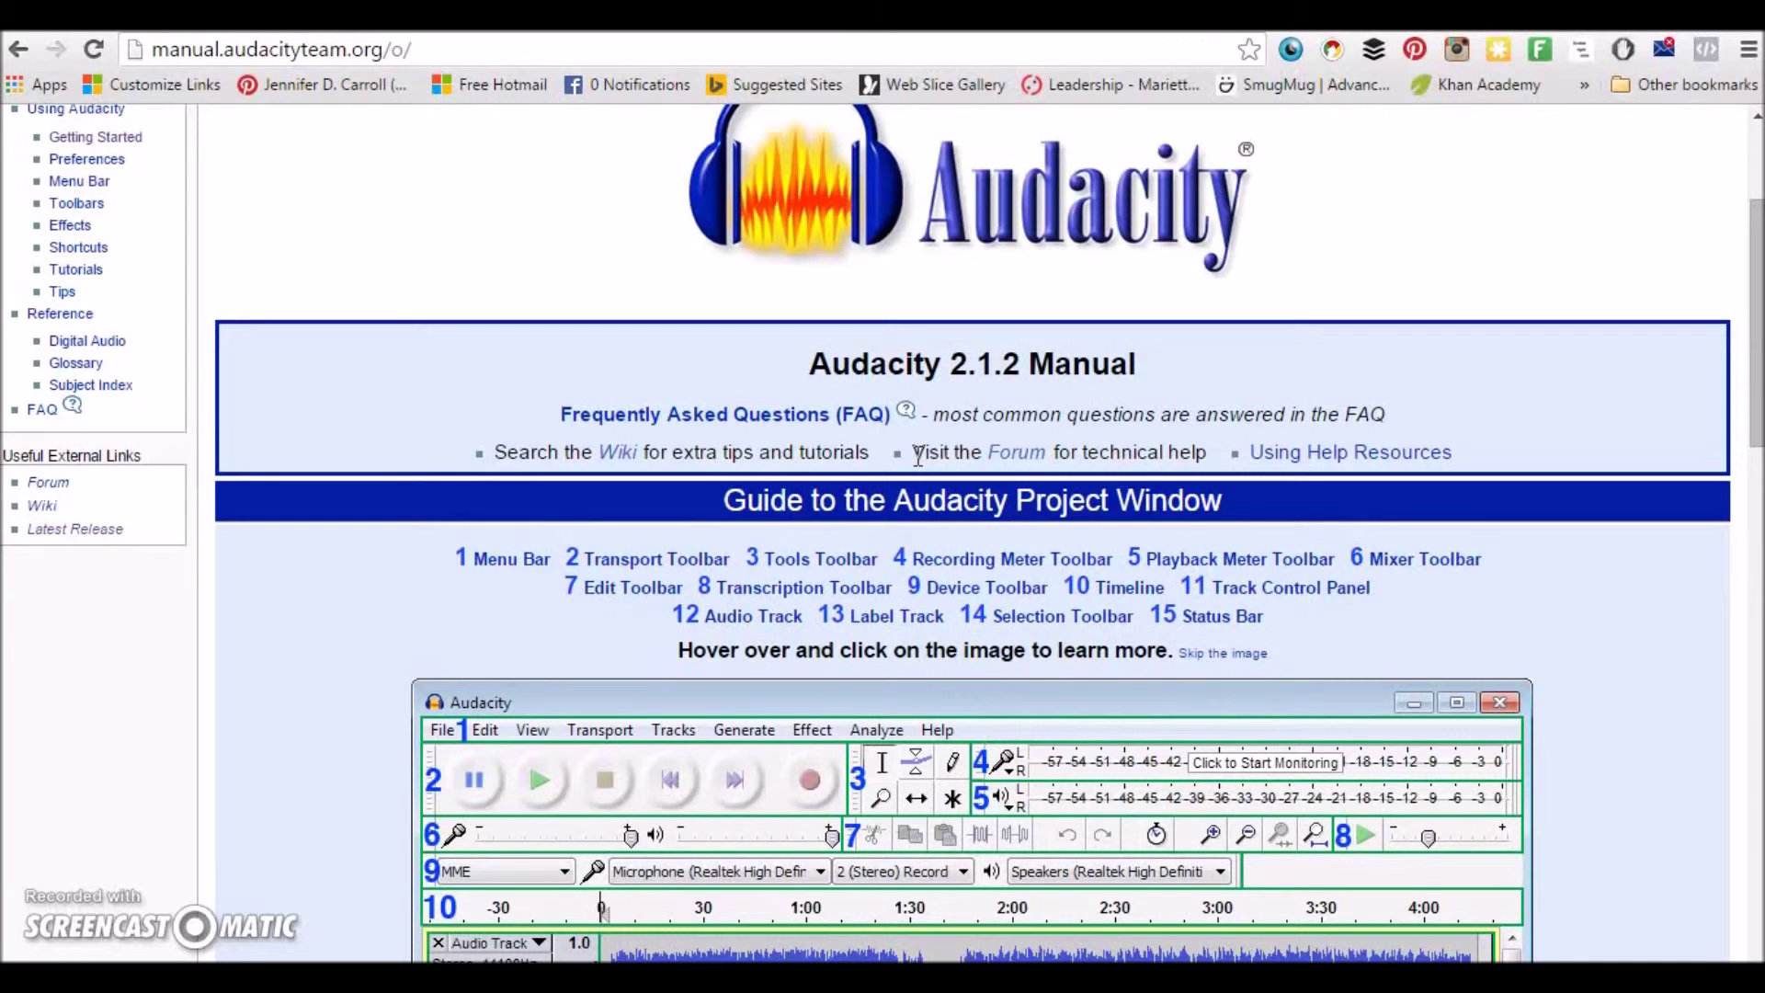
scroll(917, 458, "down", 1)
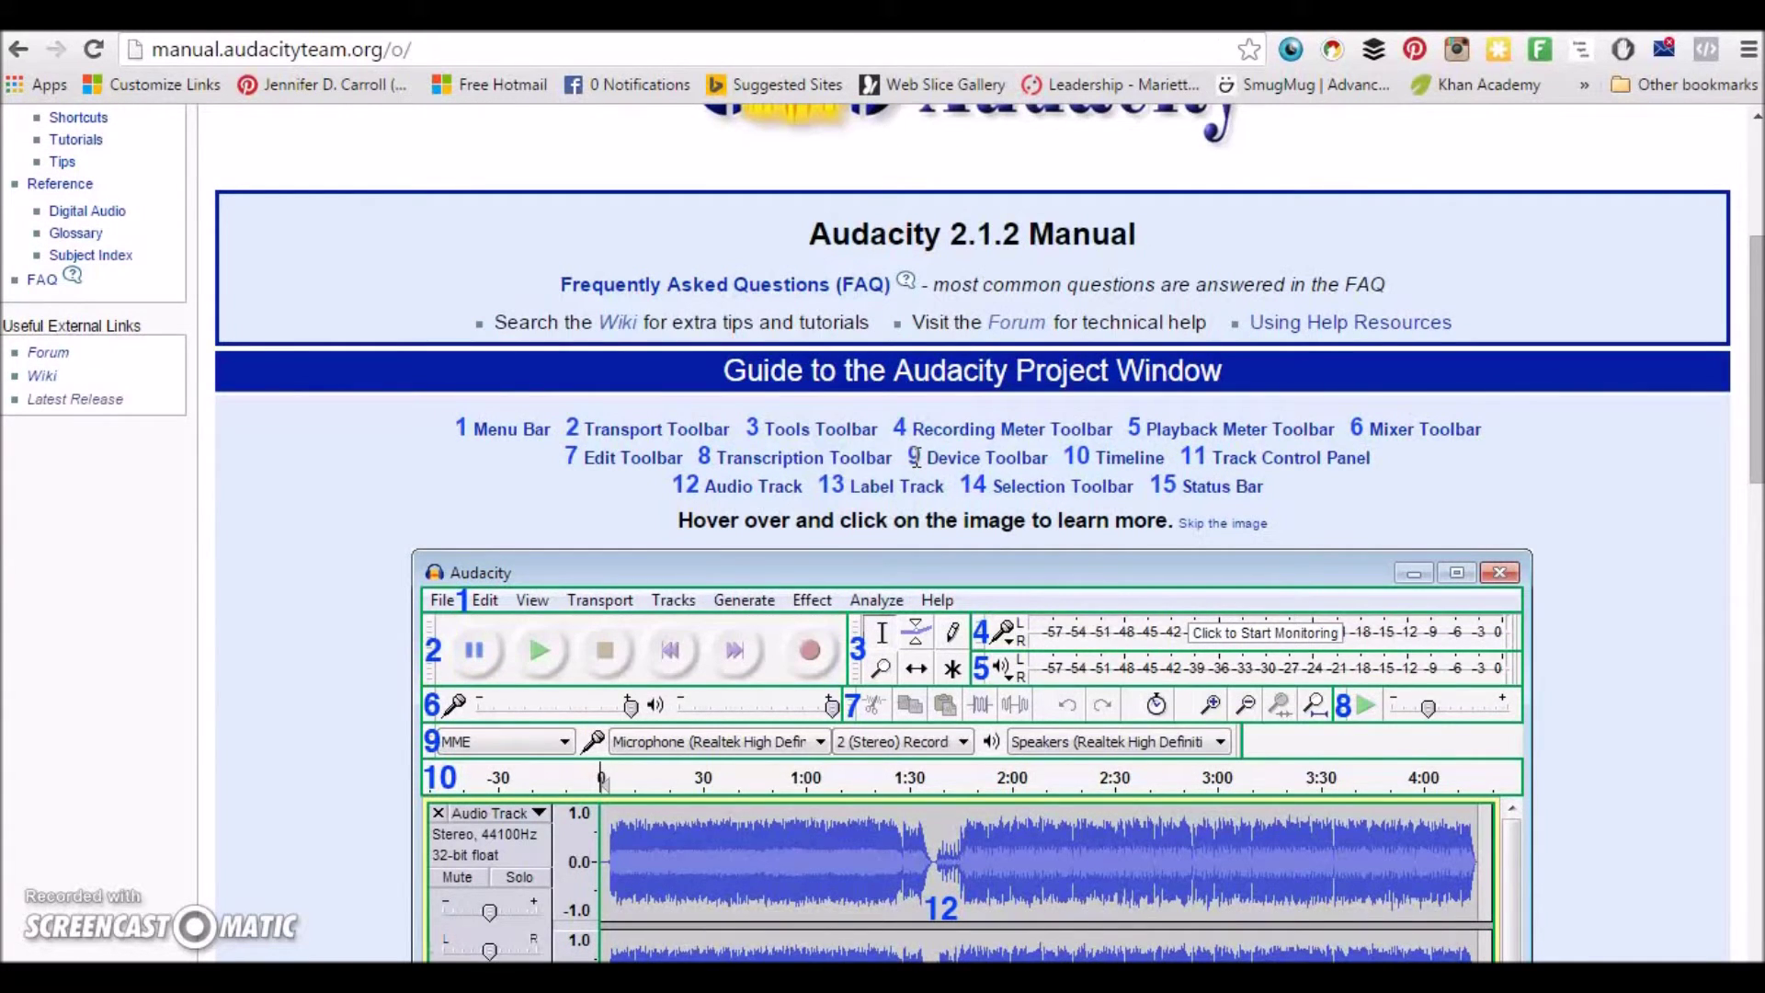
scroll(915, 457, "down", 1)
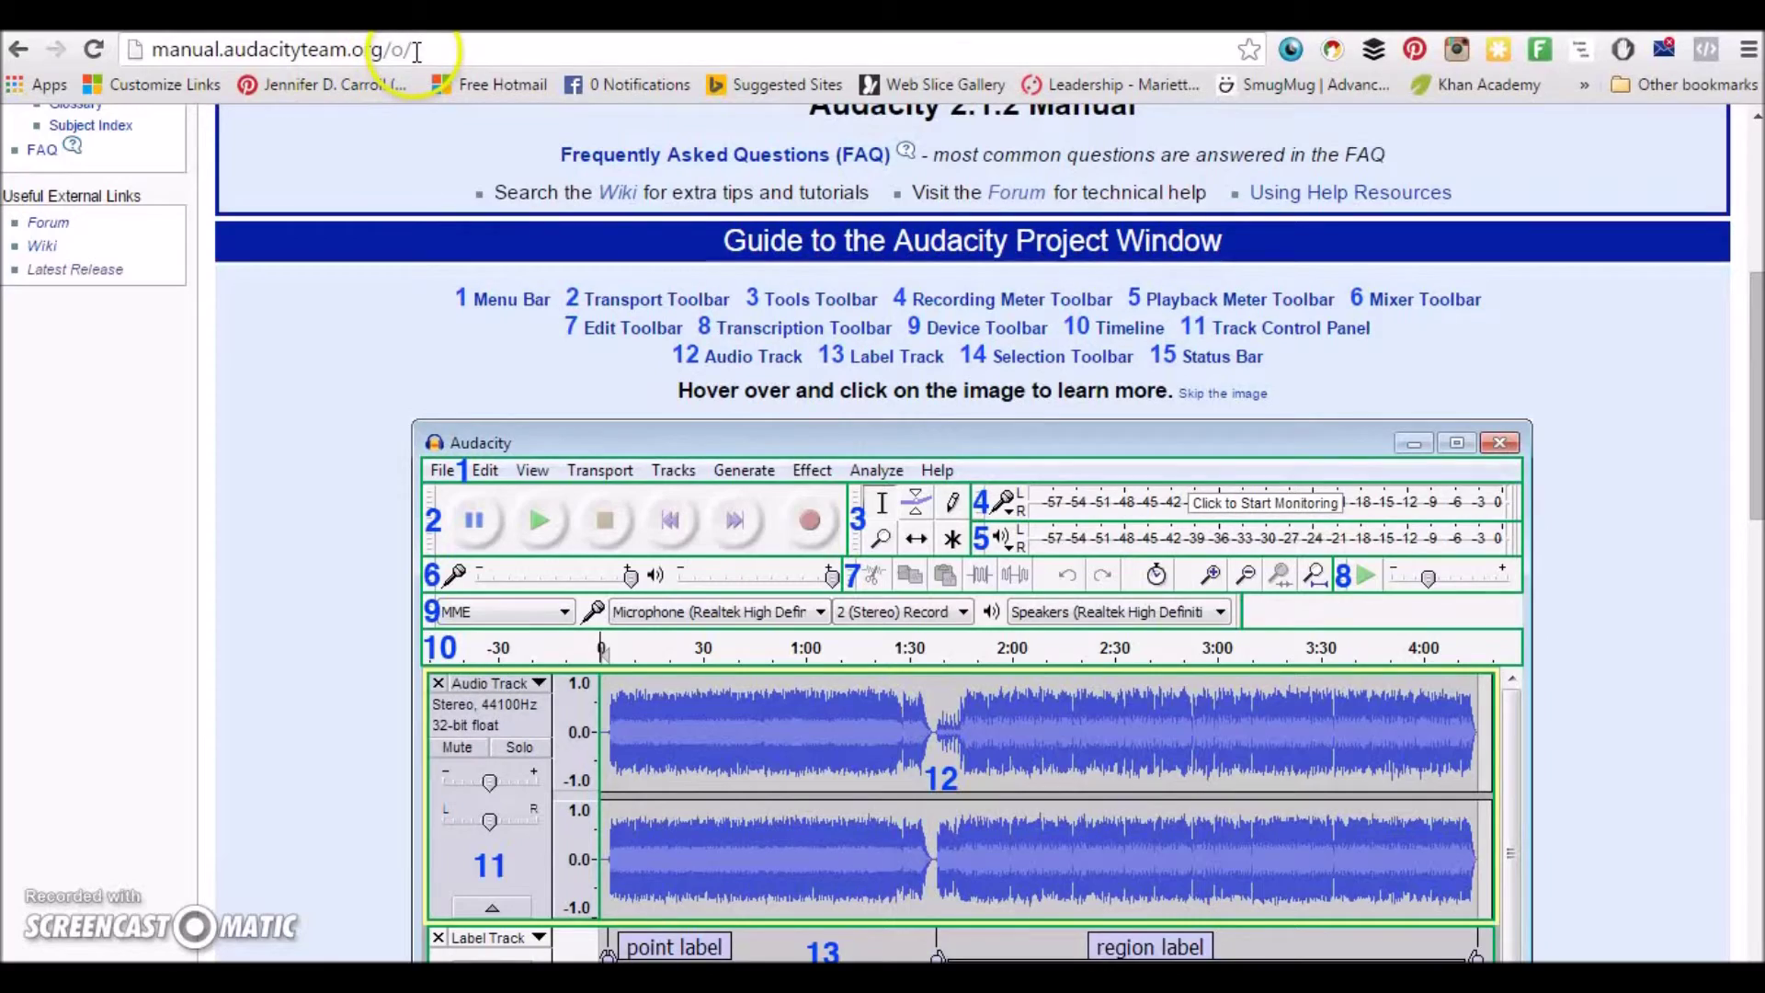
scroll(1274, 603, "down", 20)
scroll(1201, 721, "down", 4)
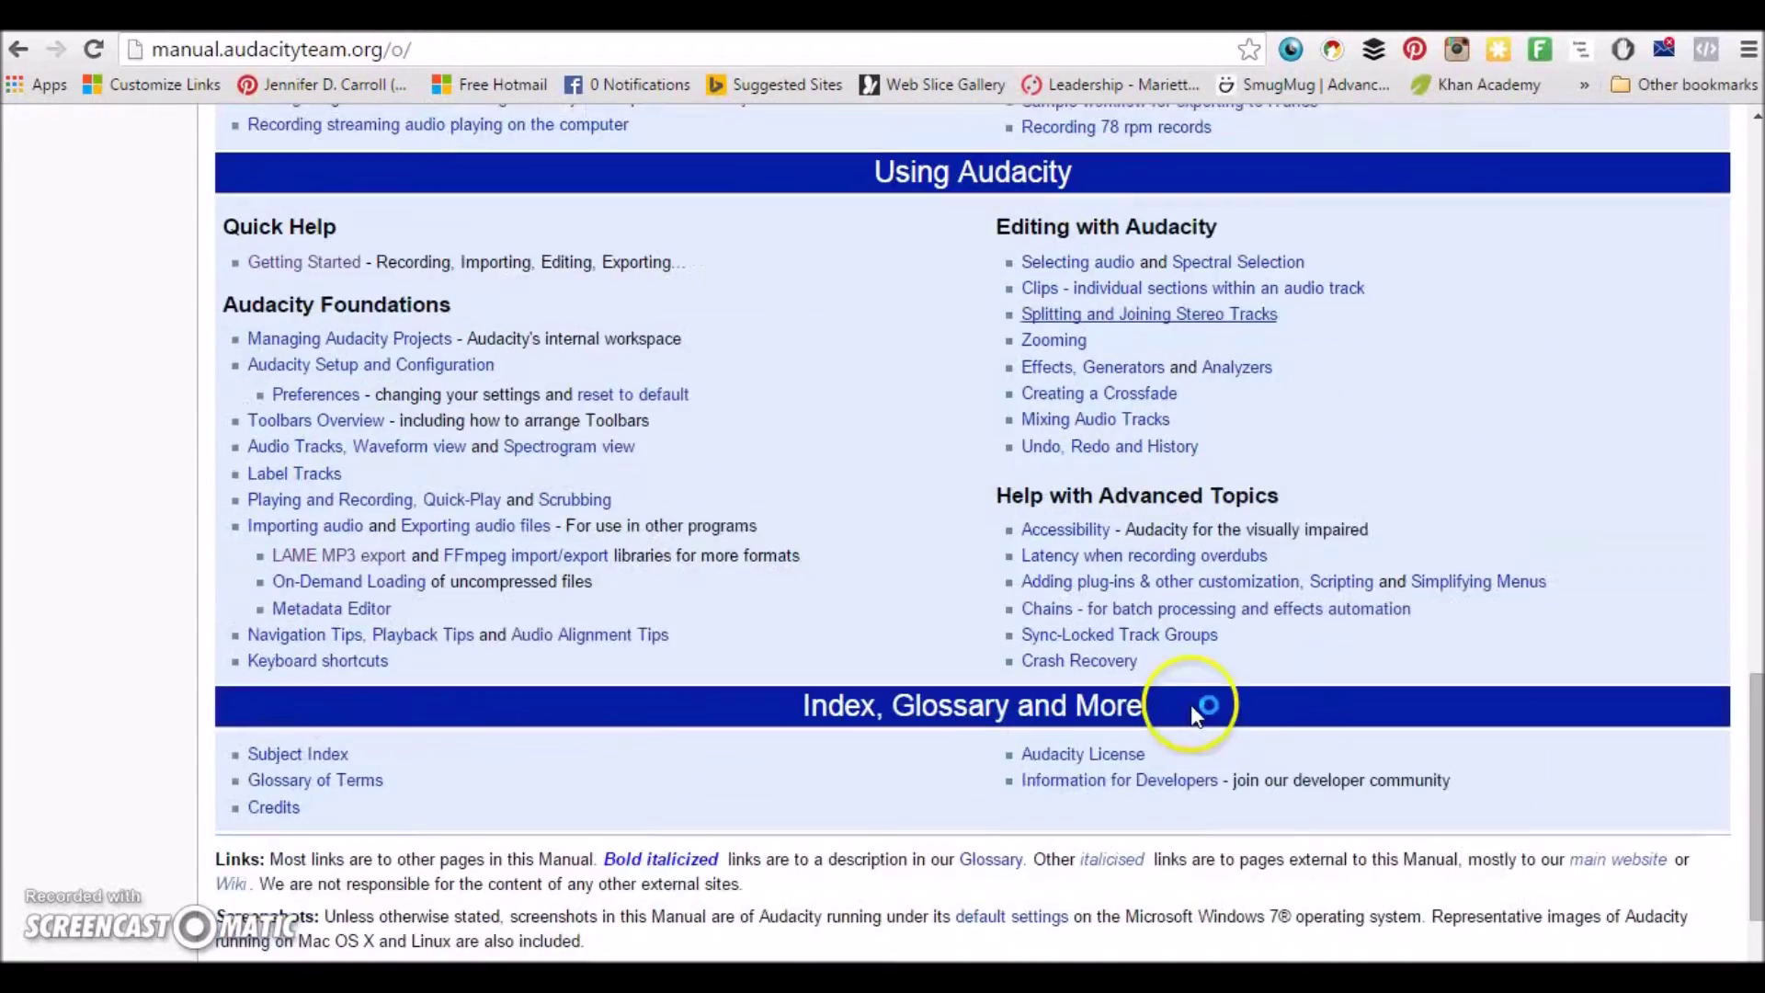
scroll(1175, 704, "up", 20)
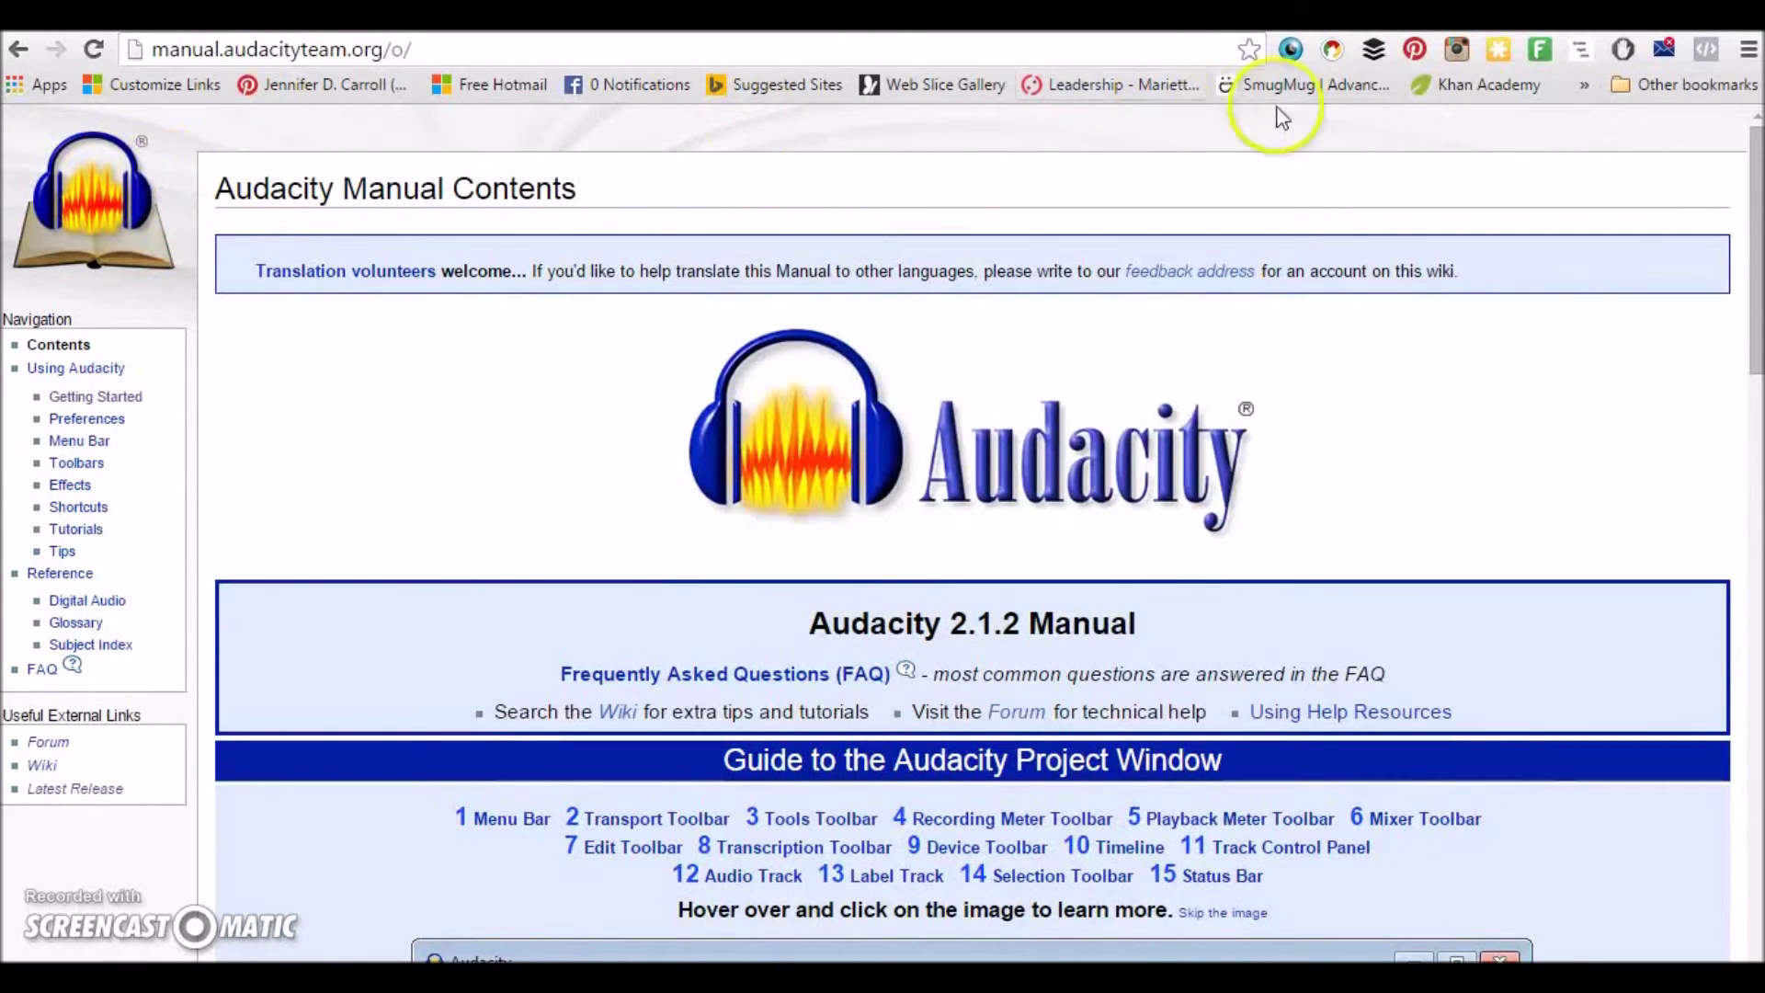
key("alt+Tab")
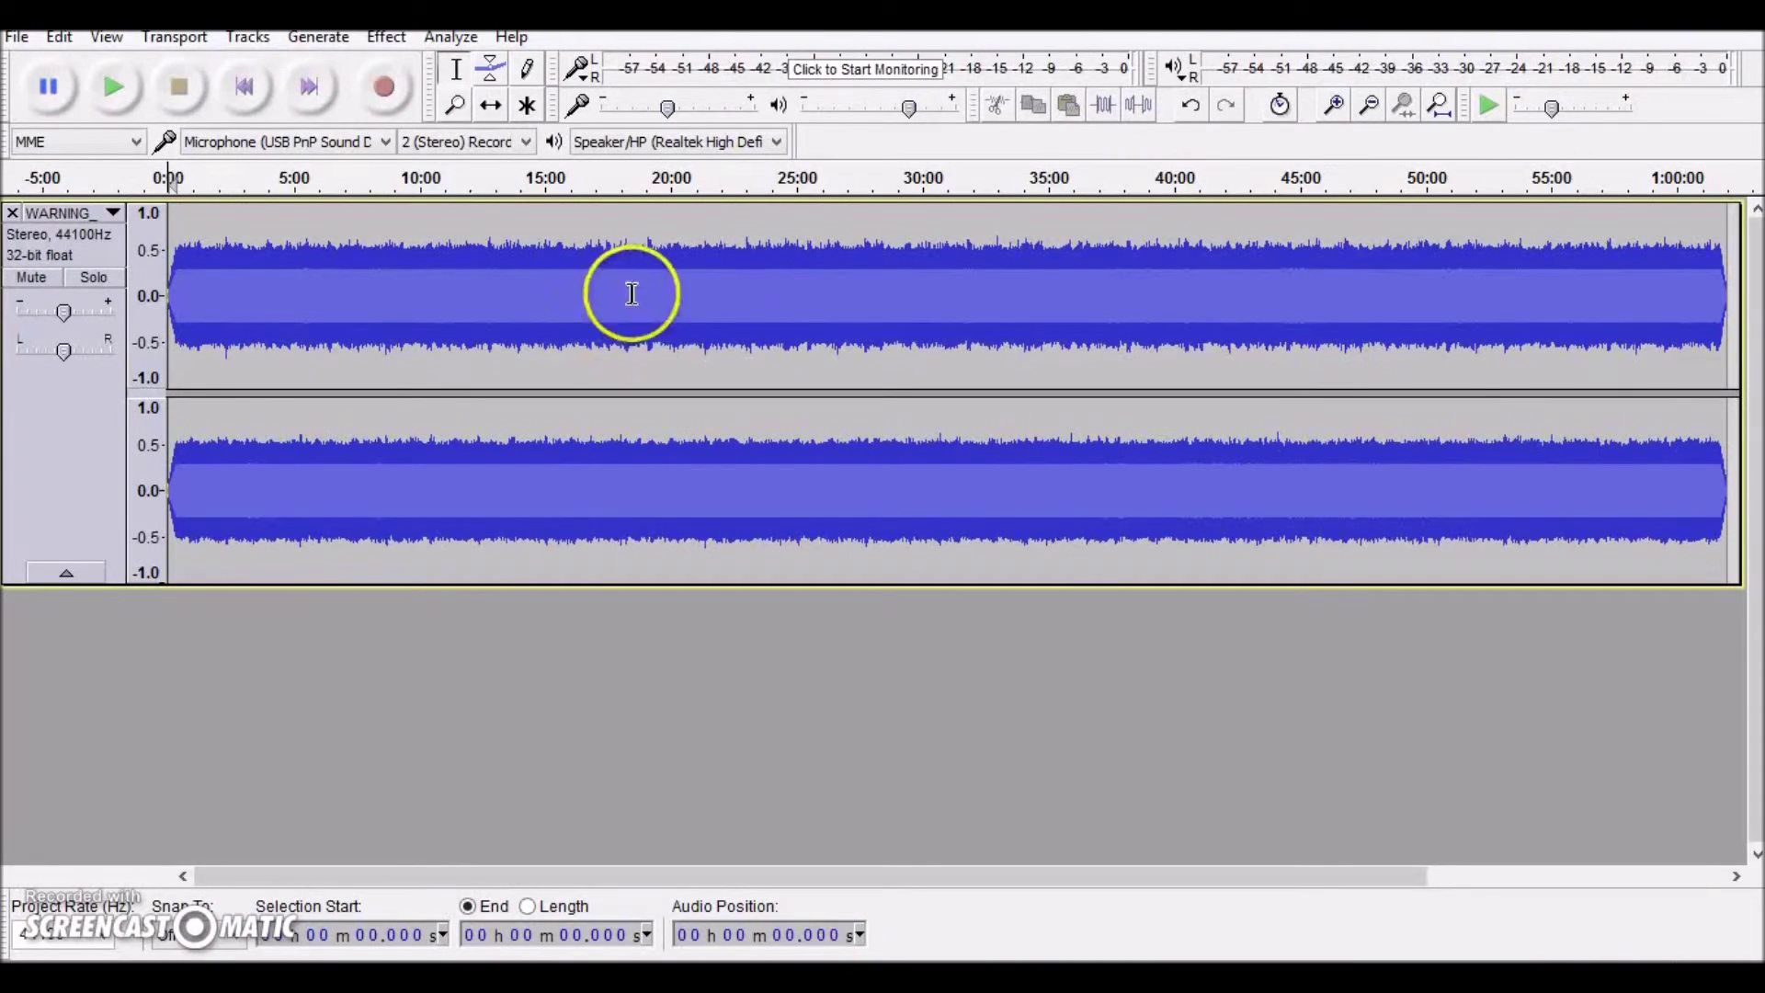